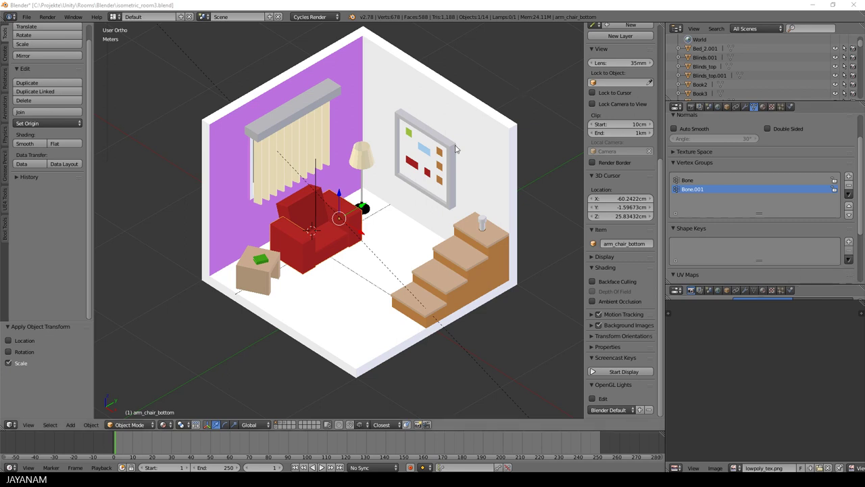
Try moving the armchair's backrest away from its bottom part
scroll(443, 153, "up", 2)
scroll(442, 152, "up", 2)
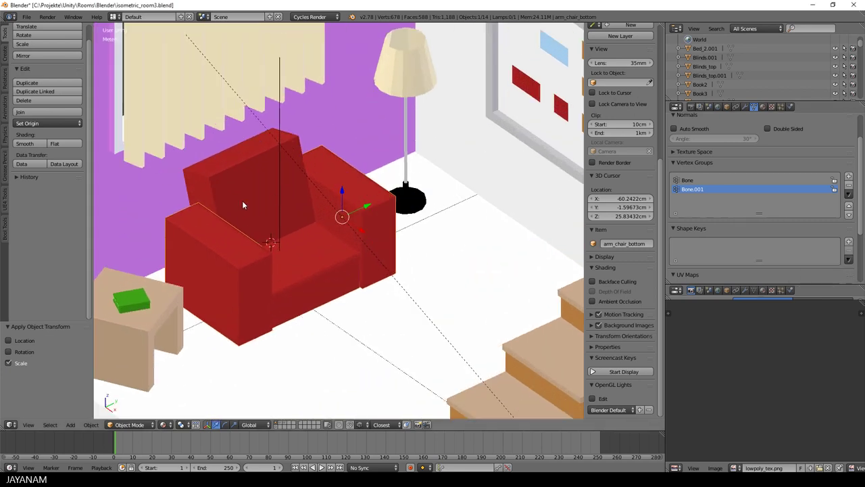
right_click(264, 194)
key("g")
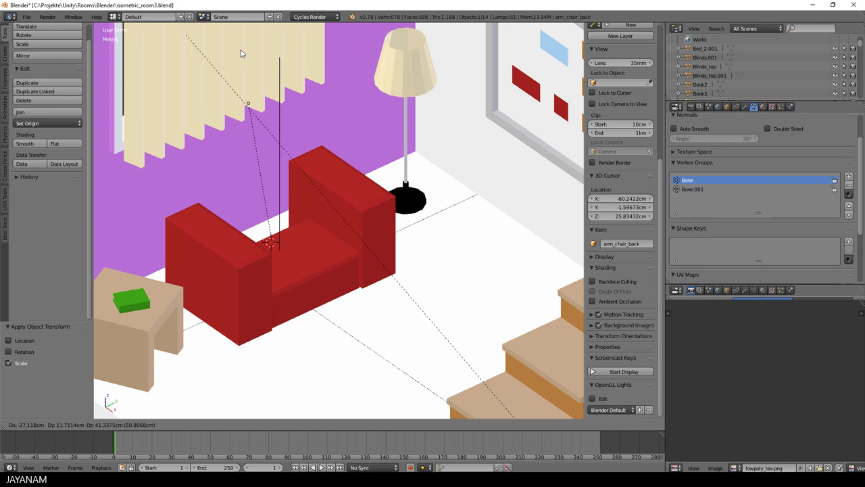
right_click(245, 172)
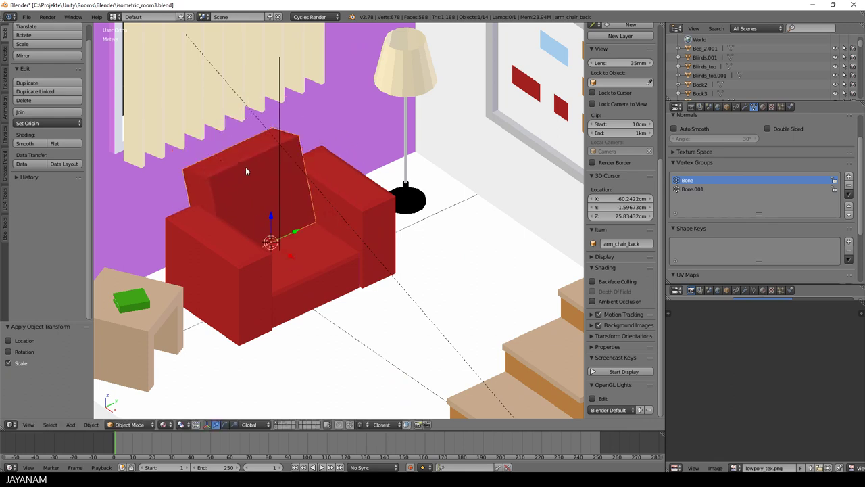
right_click(320, 241)
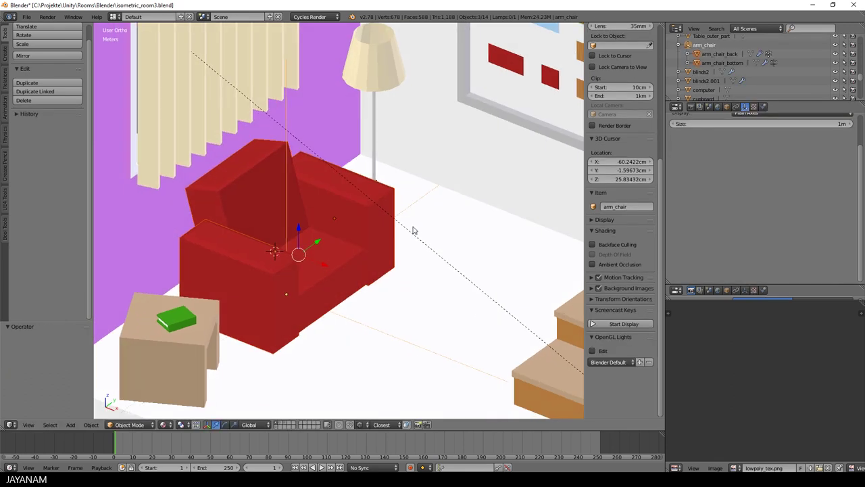
Start the on-screen display of screencast keys
key("shift+a")
mouse_move(414, 230)
left_click(616, 324)
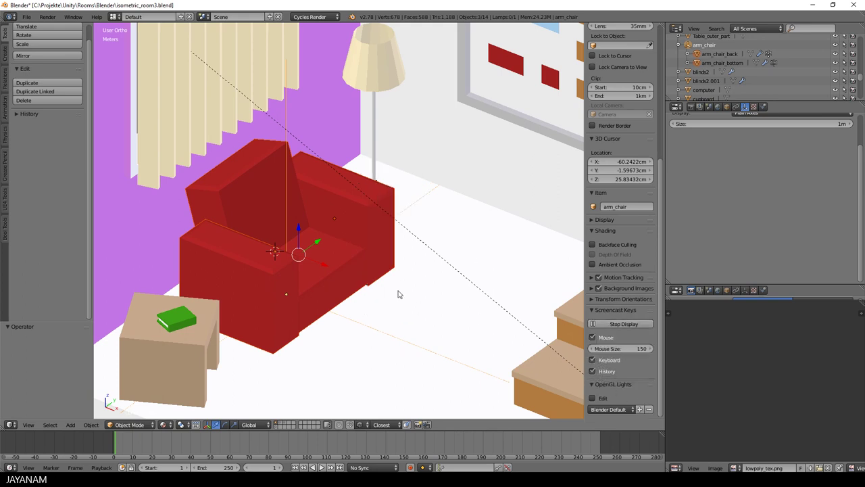
Add a single-bone armature at the 3D cursor and turn on its X-Ray display
key("shift+a")
mouse_move(399, 292)
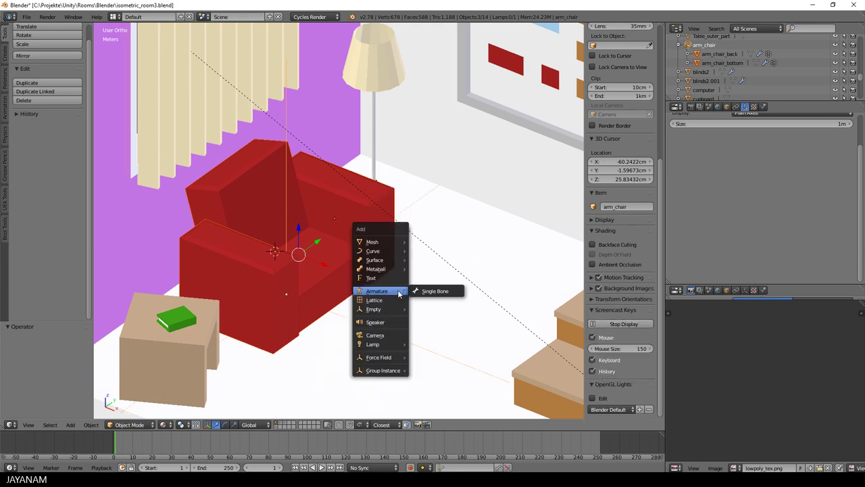
left_click(438, 295)
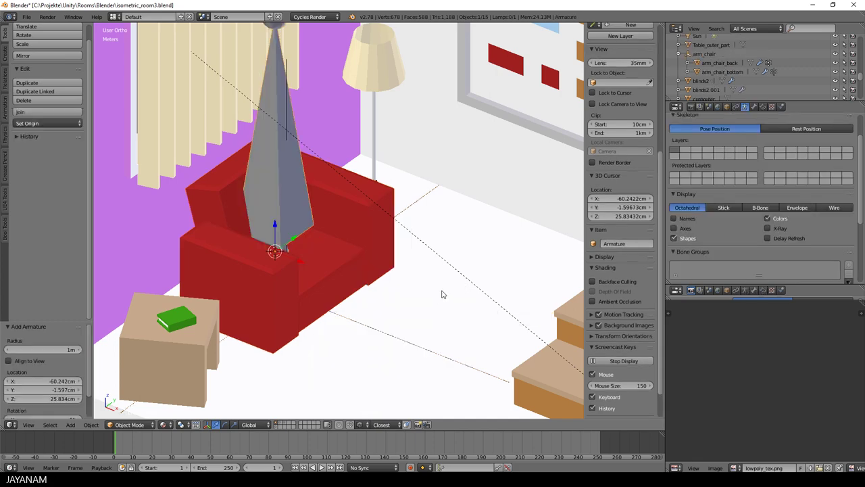
middle_click_drag(442, 293, 465, 261)
key("KP_1")
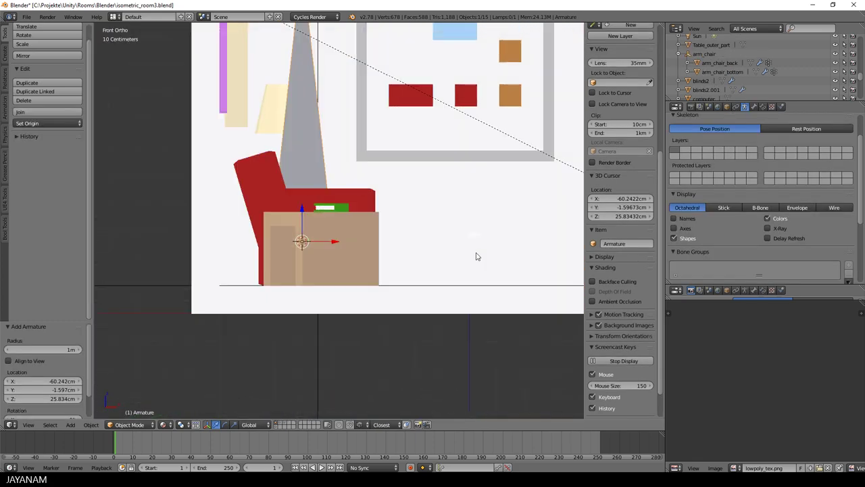
left_click(767, 228)
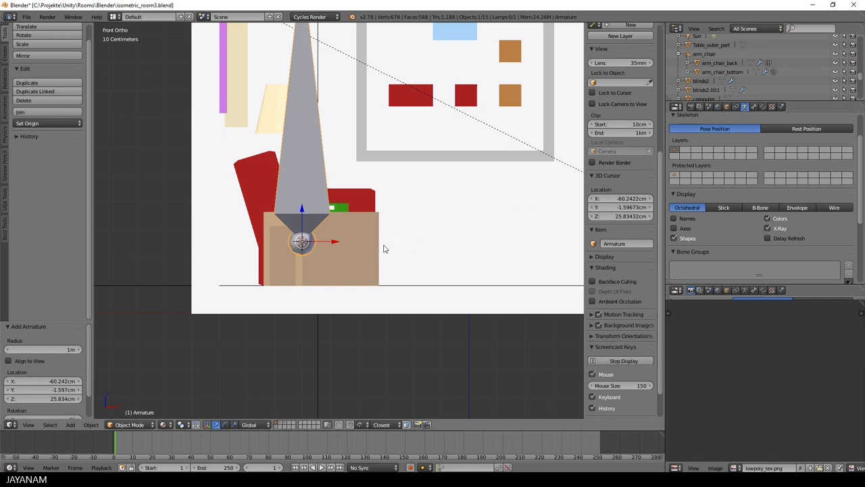
Fit the armature to the backrest by lowering it about 12.2 cm, rotating it about -21.4° and scaling it to about 0.473
left_click_drag(303, 212, 302, 244)
key("r")
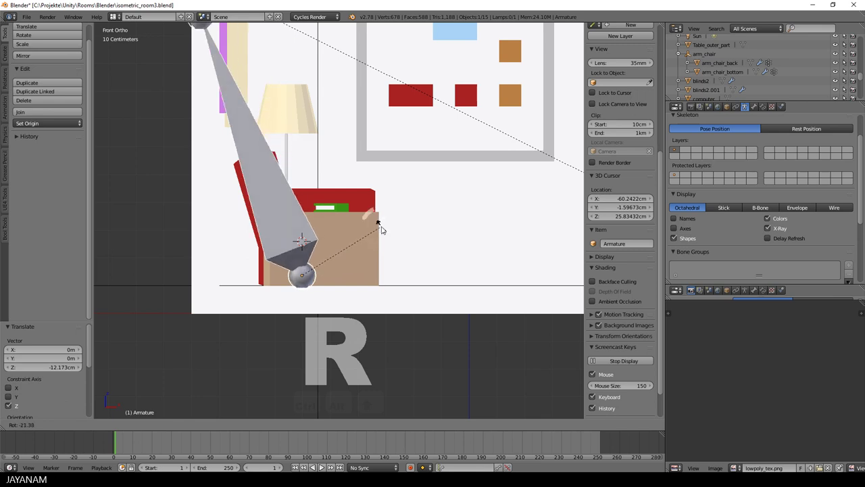
left_click(379, 228)
key("s")
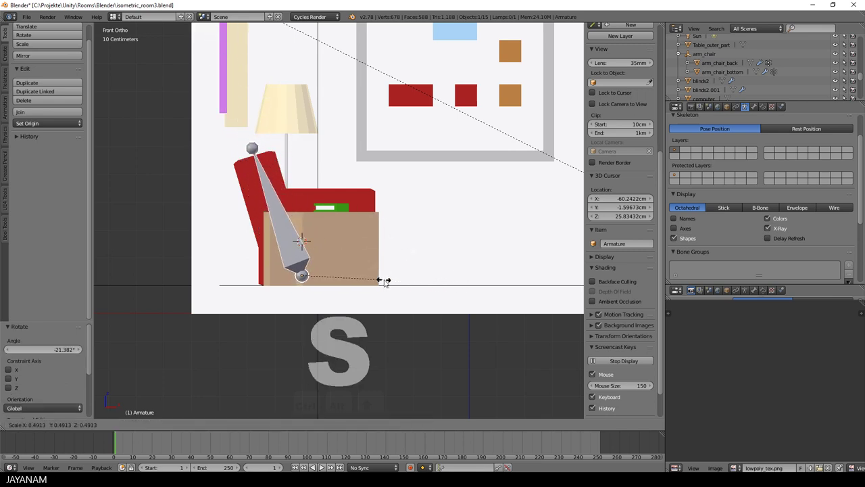
left_click(381, 283)
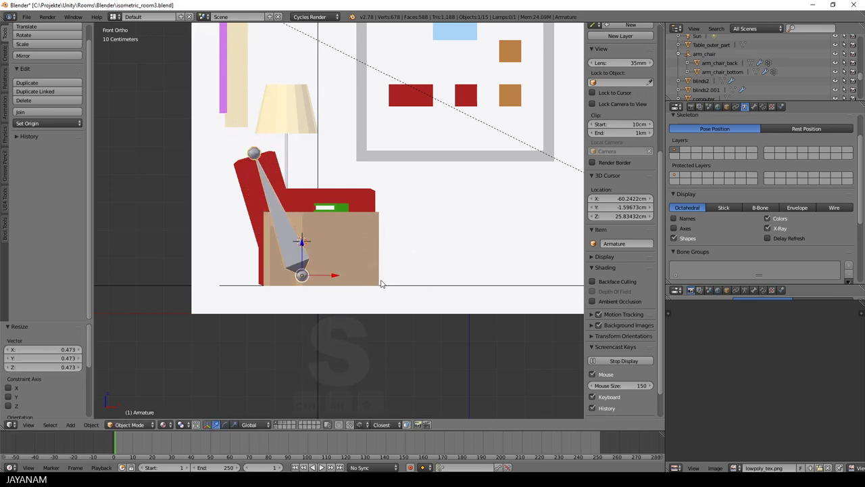
Shift the armature about -2.9 cm along X and rotate it about 2.9° to line up with the backrest
left_click_drag(334, 277, 327, 274)
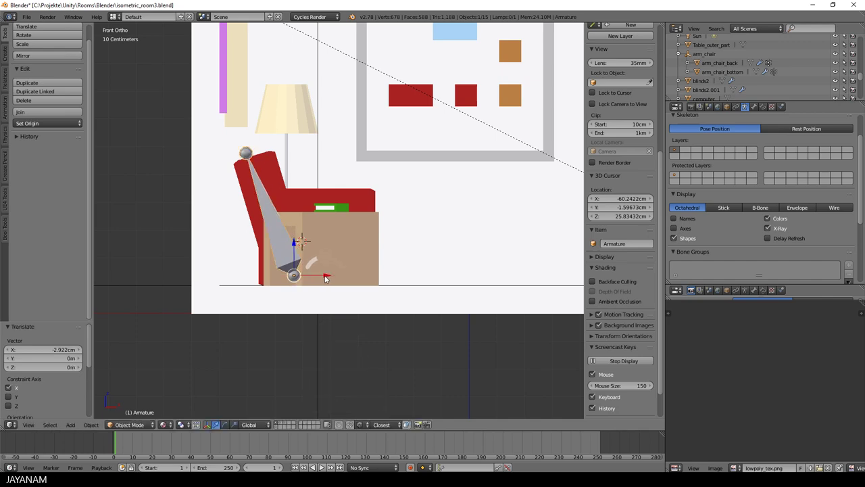
key("r")
left_click(324, 277)
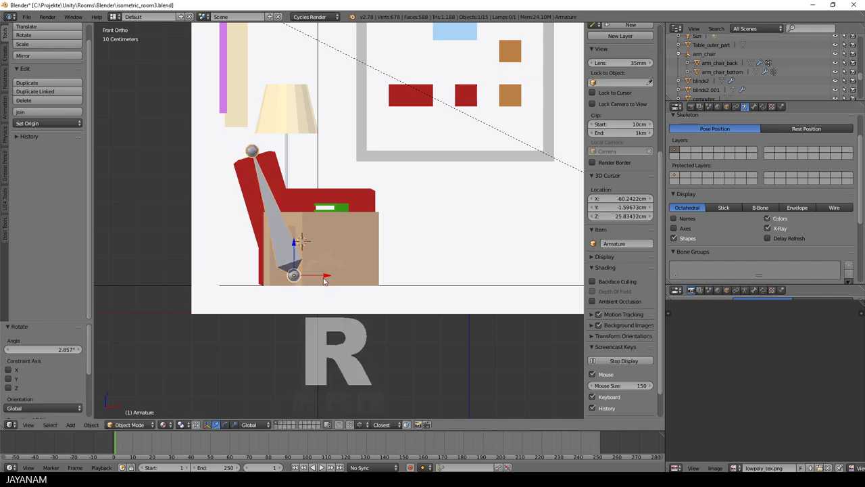
In Edit Mode, move the bone's lower joint up about 2.8 cm and about -1.8 cm along X
mouse_move(411, 269)
middle_mouse_down()
mouse_move(323, 291)
mouse_move(421, 259)
middle_mouse_up()
key("KP_1")
scroll(376, 285, "up", 1)
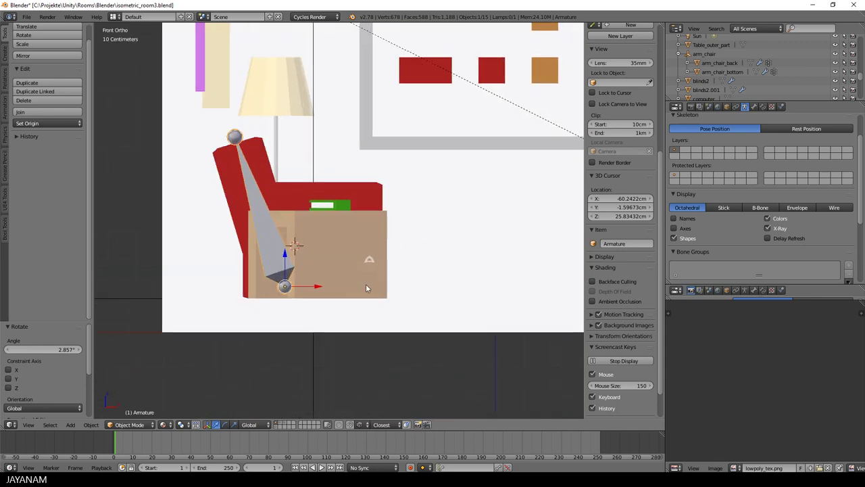
key("Tab")
left_click(329, 275)
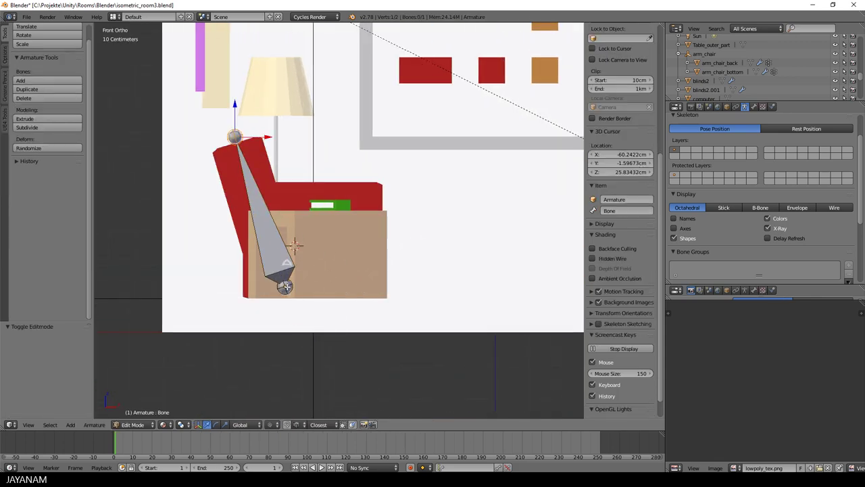
right_click(287, 286)
left_click_drag(286, 252, 286, 242)
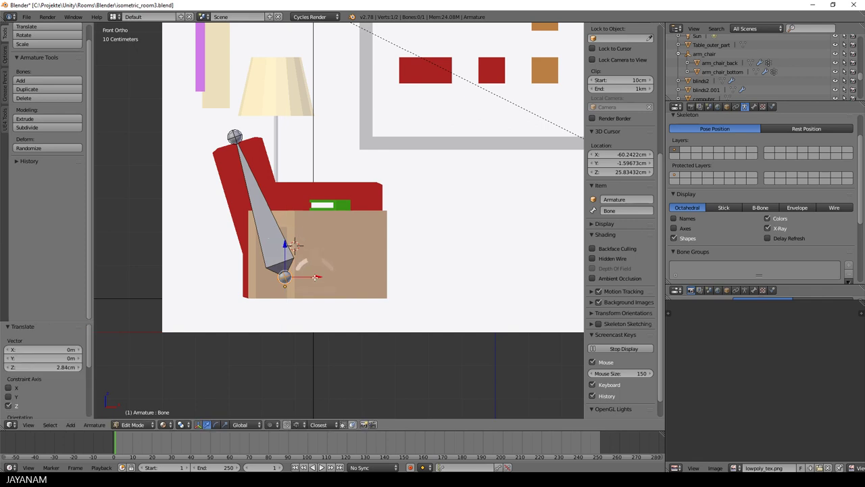
left_click_drag(315, 276, 309, 277)
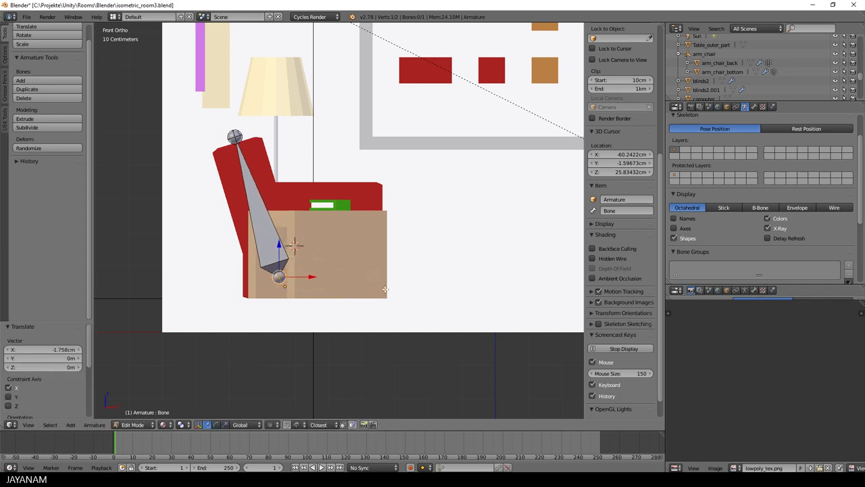
Extrude a second bone about 39.4 cm along X from the lower joint, and separate the two bones' base joints along X
key("e")
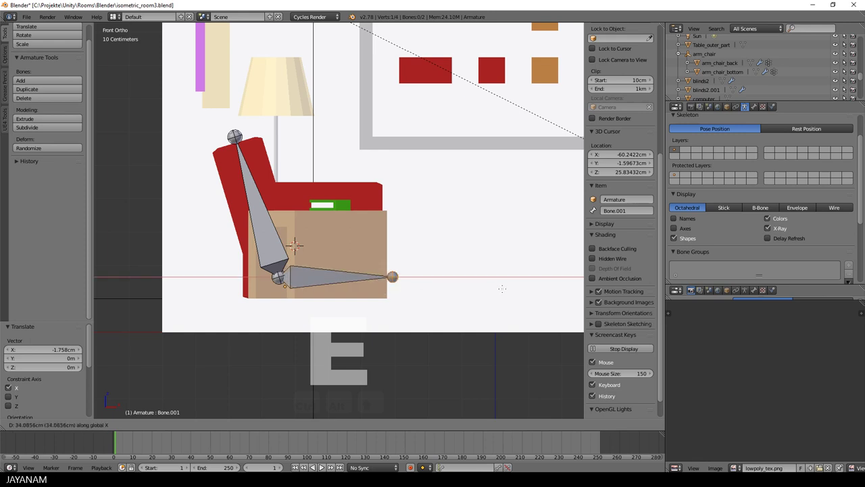
left_click(516, 291)
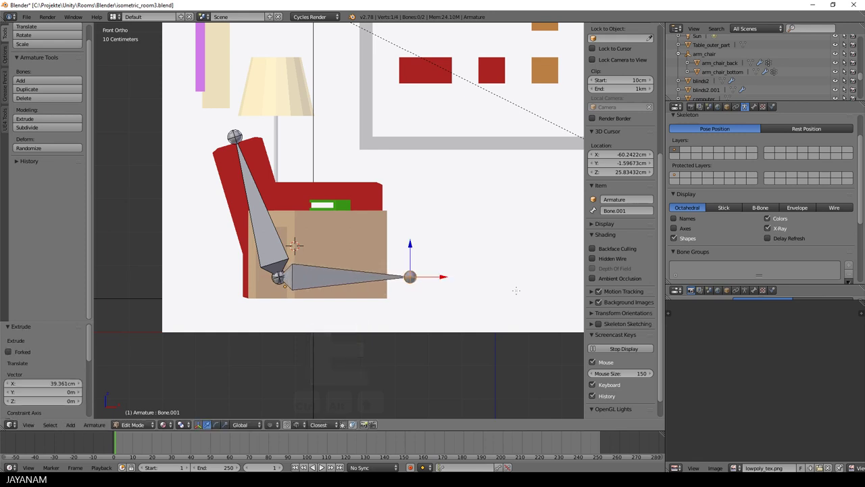
right_click(282, 277)
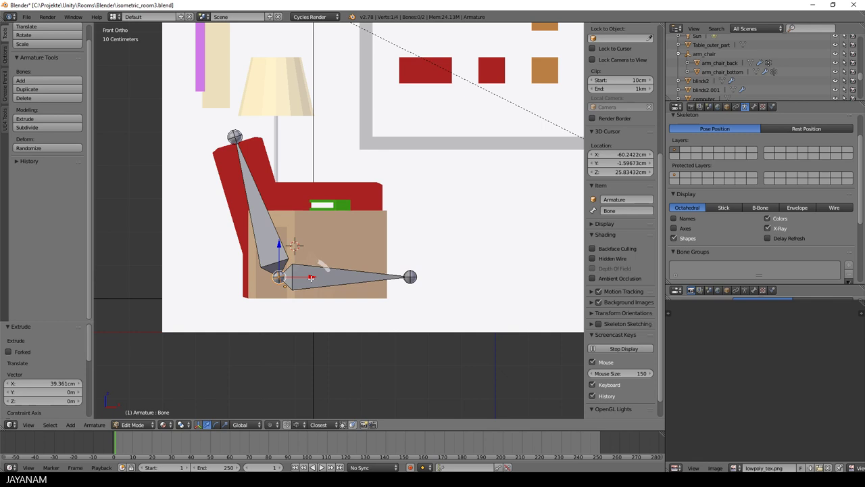
left_click_drag(308, 278, 305, 278)
left_click(298, 279)
right_click(287, 277)
key("g")
key("x")
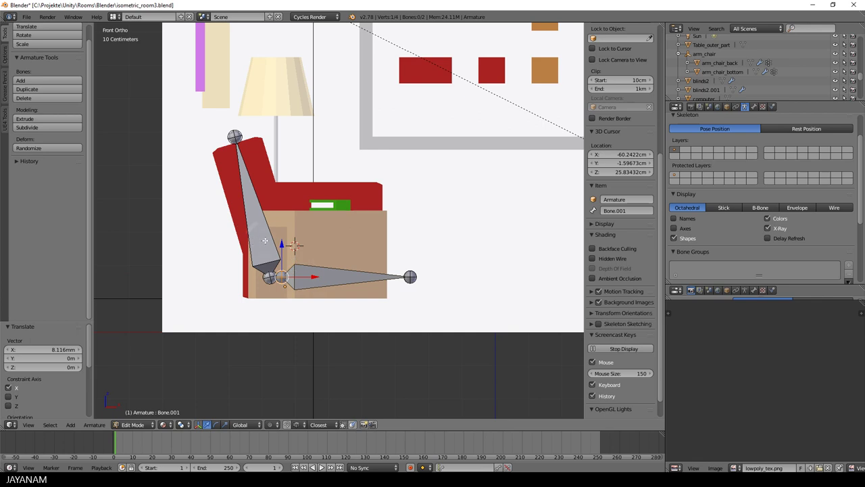
Parent the backrest bone to the horizontal bone with Keep Offset
right_click(265, 241)
right_click(316, 275, "shift")
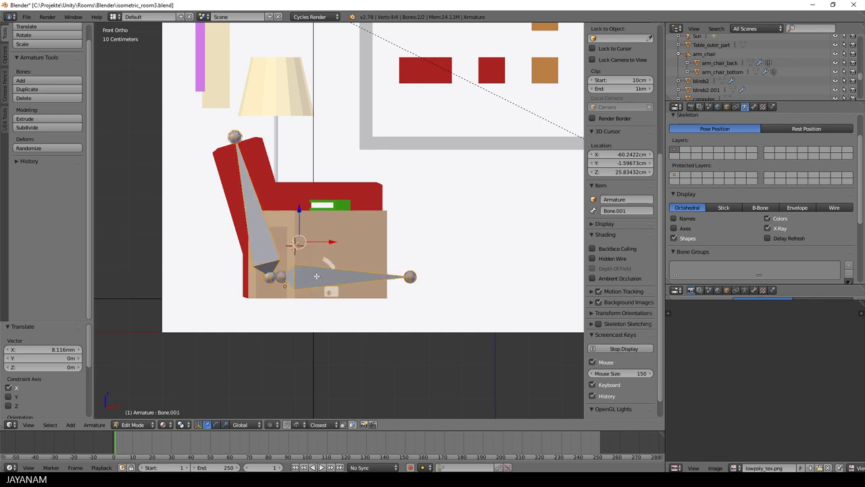
key("ctrl+p")
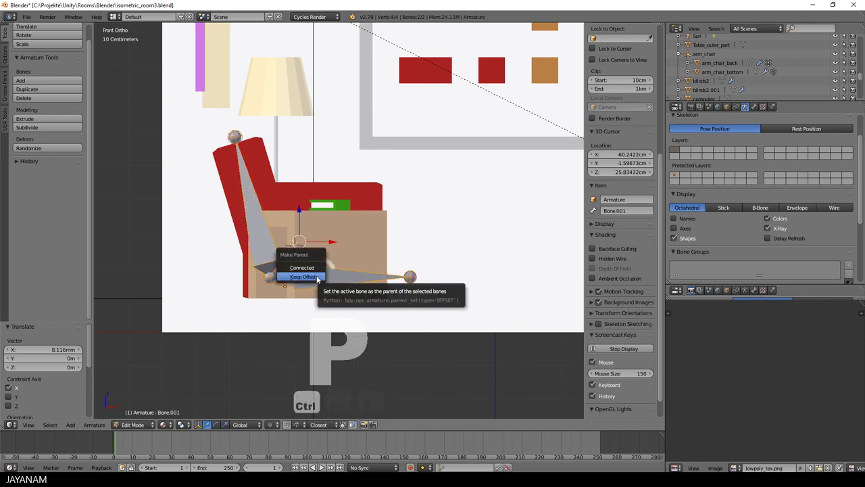
left_click(316, 276)
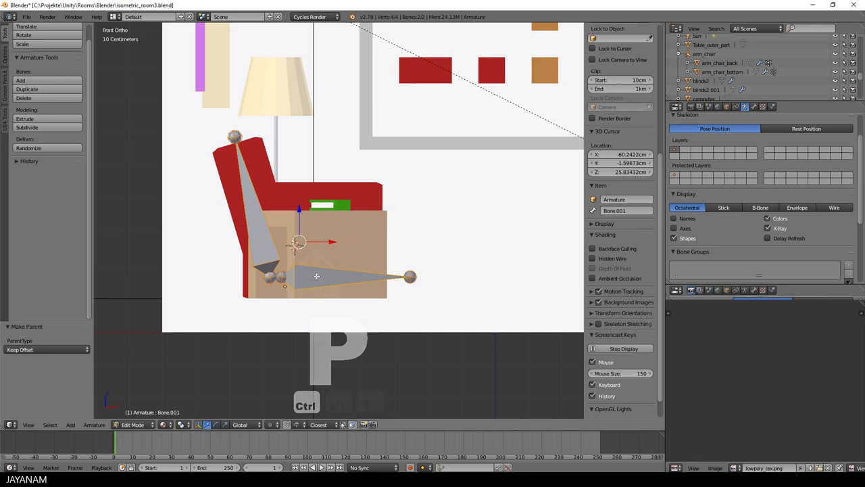
In Pose Mode, try moving the horizontal bone along X to test the parenting
key("Tab")
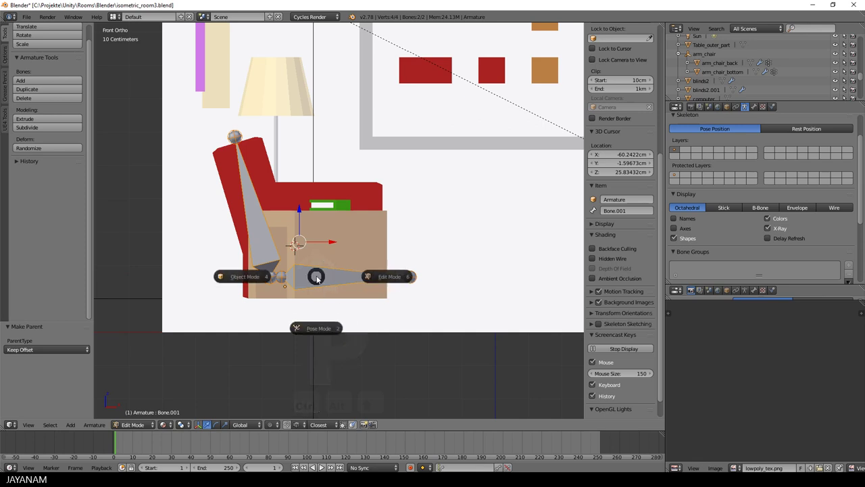
left_click(321, 329)
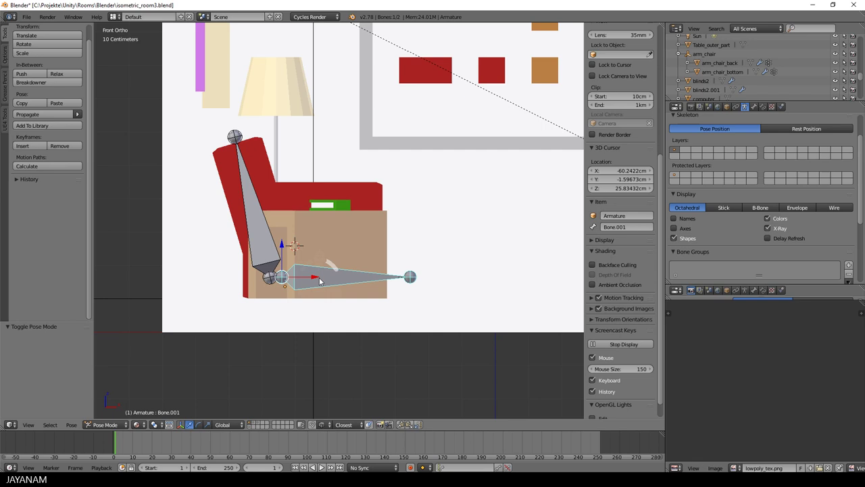
key("g")
key("x")
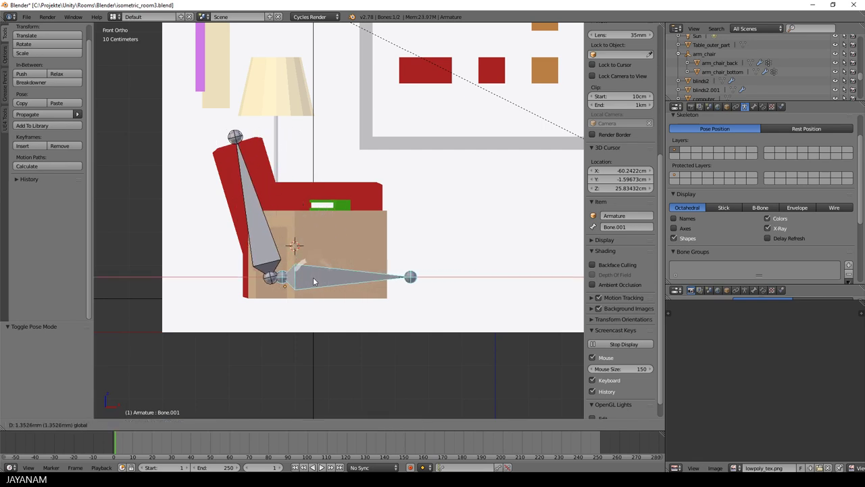
left_click(315, 280)
key("ctrl+z")
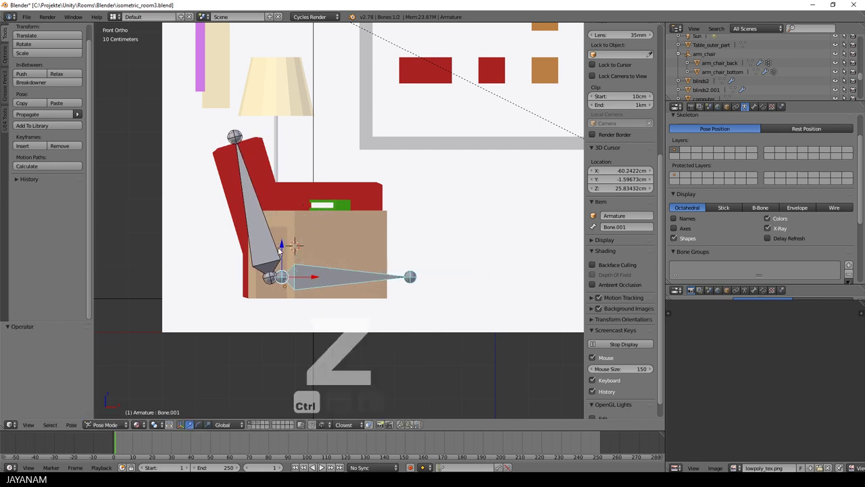
Try rotating the backrest bone to test its independent movement
right_click(279, 250)
key("r")
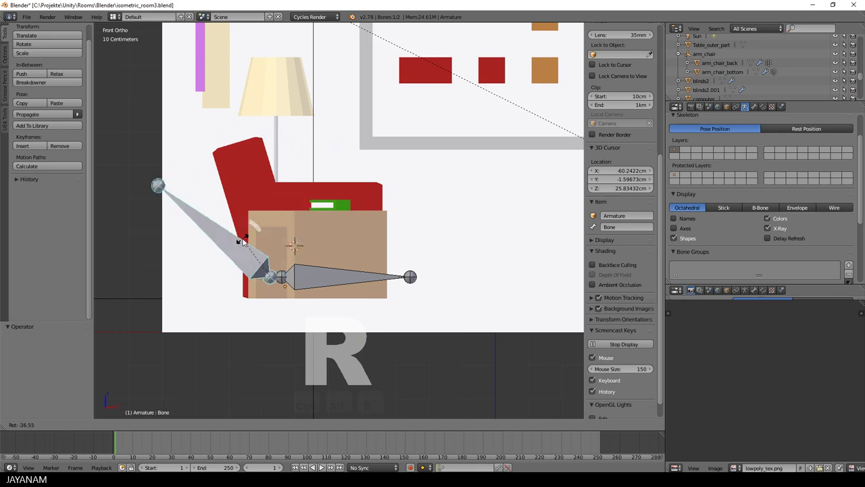
right_click(265, 244)
In Object Mode, select the arm_chair empty, both chair meshes and the Armature, and parent them to the Armature with Automatic Weights
scroll(366, 257, "down", 2)
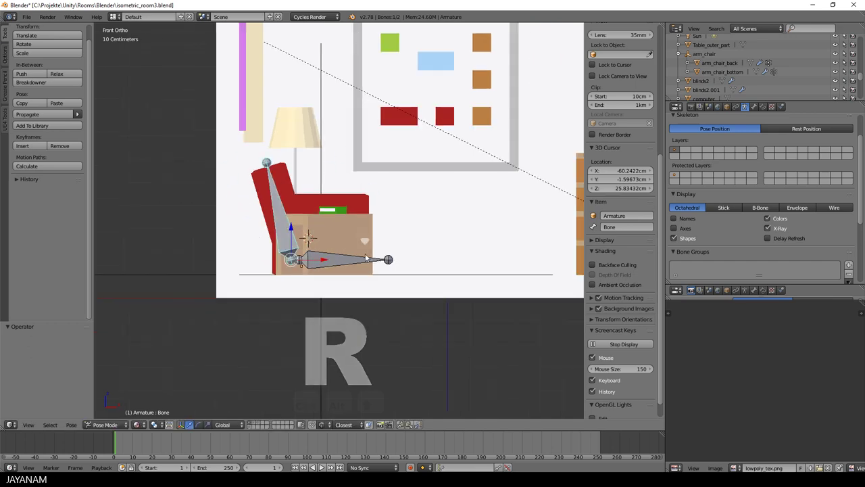
middle_click_drag(423, 246, 345, 288)
scroll(345, 288, "up", 2)
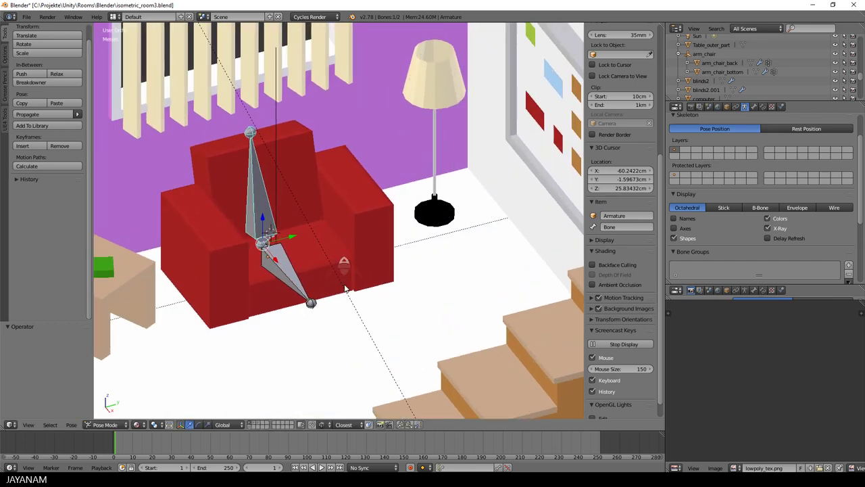
key("Tab")
left_click(282, 291)
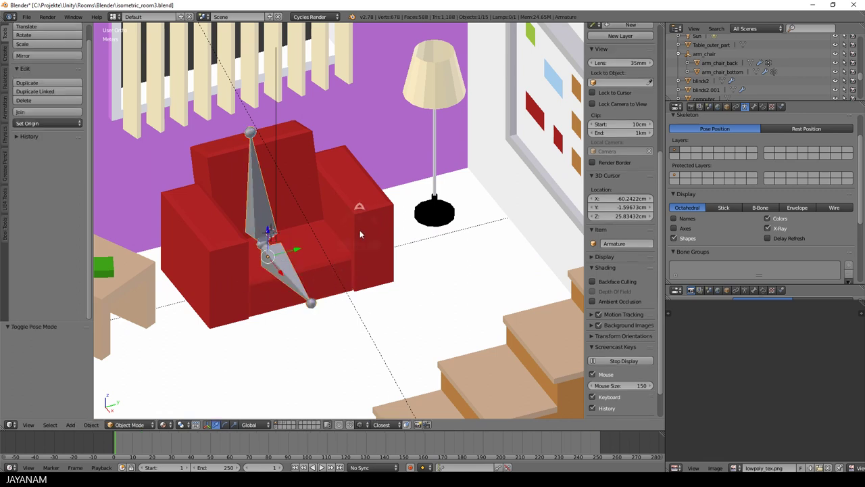
left_click(689, 56)
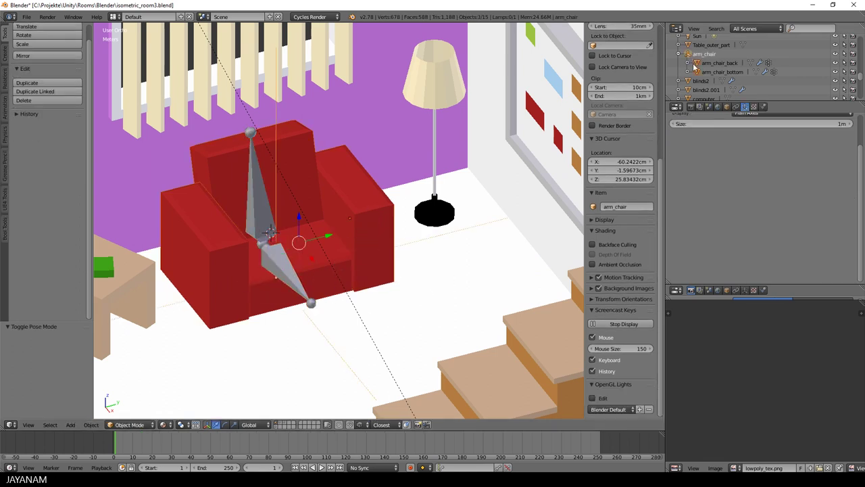
scroll(711, 88, "up", 8)
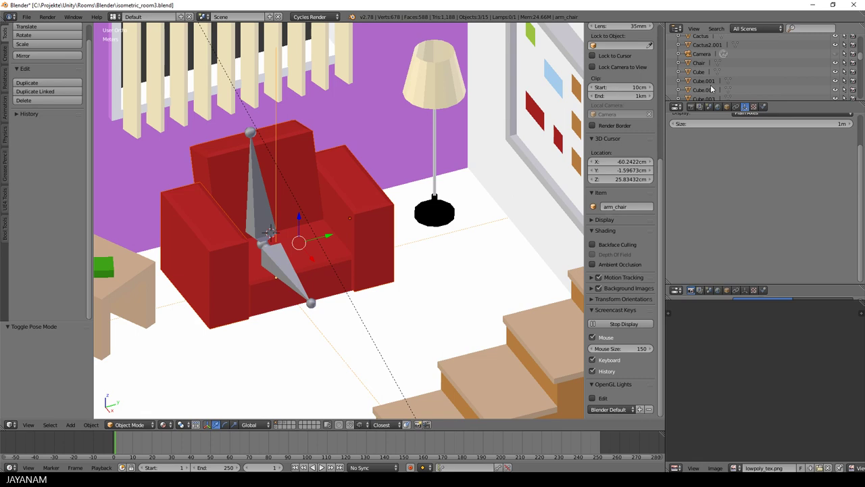
scroll(711, 88, "up", 2)
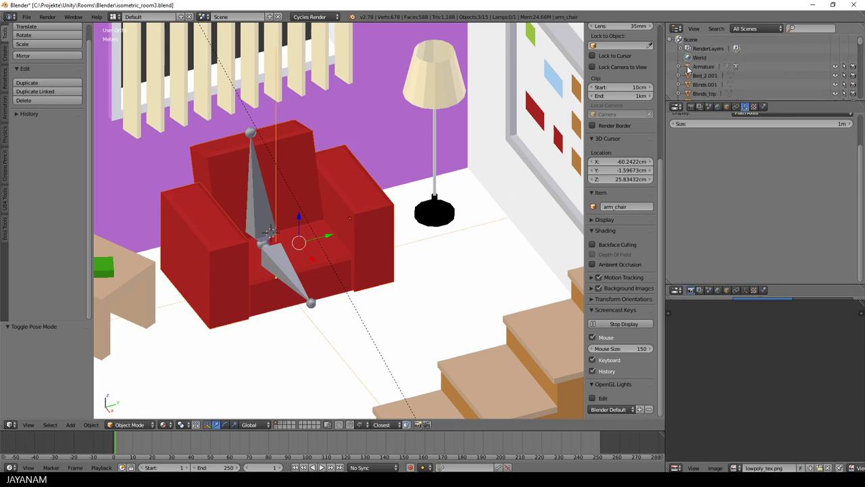
left_click(688, 67, "shift")
middle_click_drag(382, 218, 416, 210)
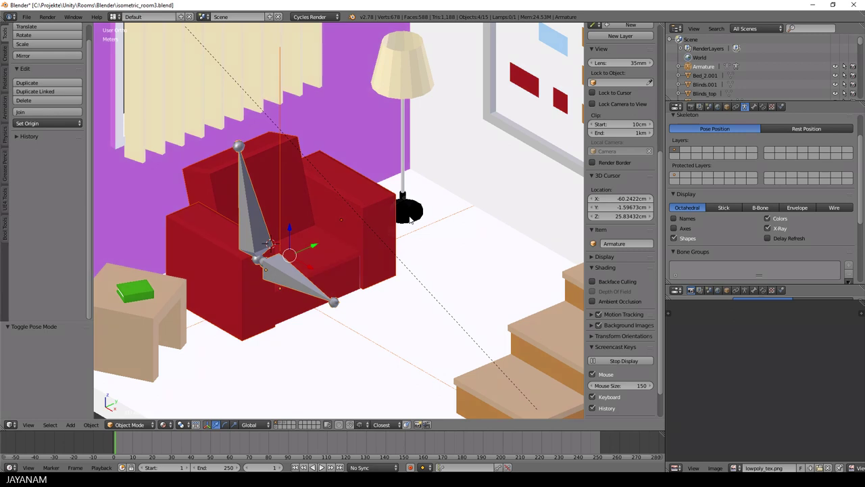
key("ctrl+p")
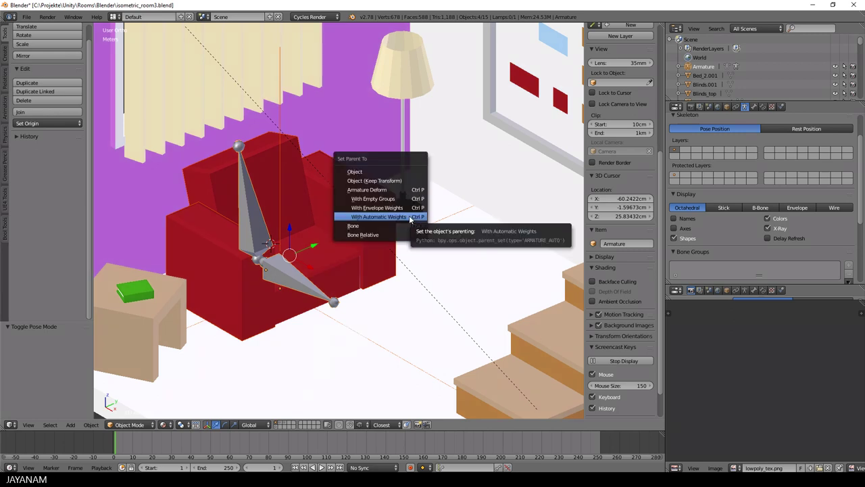
left_click(409, 217)
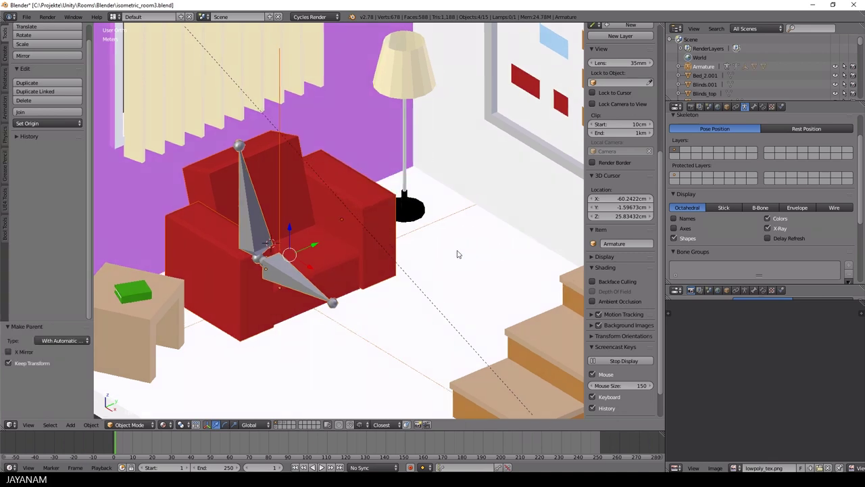
Switch the Armature to Pose Mode
middle_click_drag(457, 252, 473, 252)
key("Tab")
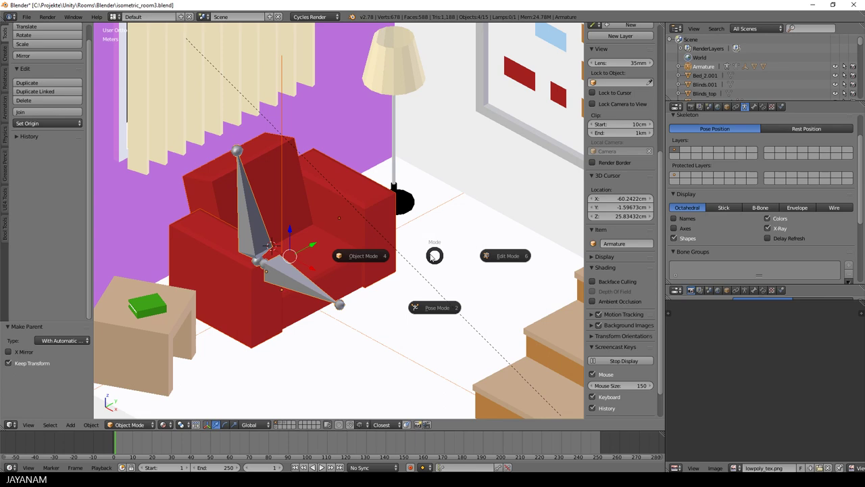
left_click(434, 308)
Try moving the horizontal bone along X in front view to test the chair's binding, and undo the move
right_click(303, 285)
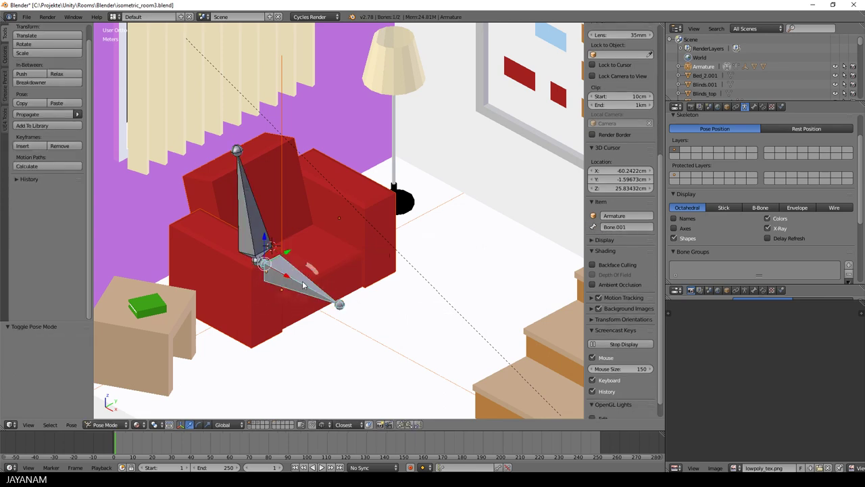
key("KP_1")
key("g")
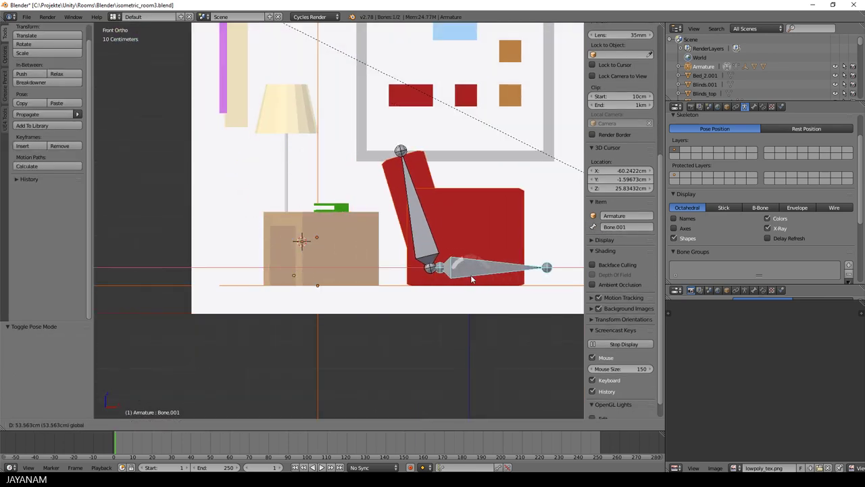
left_click(319, 274)
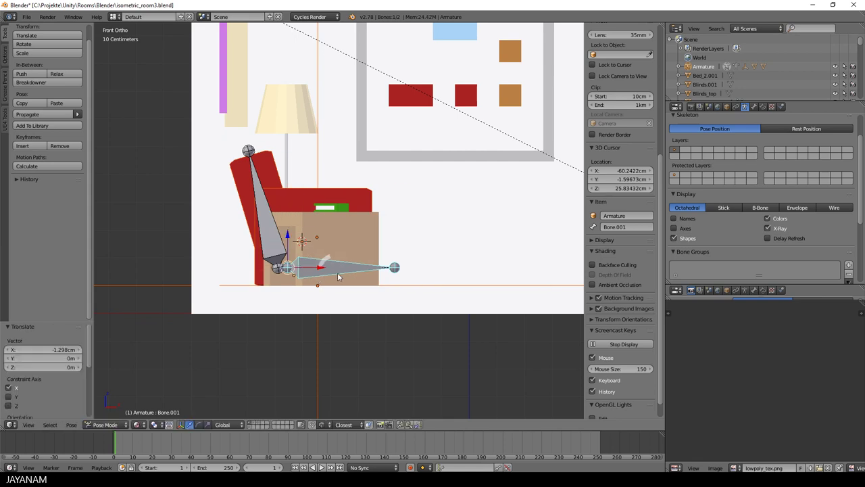
key("ctrl+z")
Try rotating the backrest bone to test how the chair meshes deform
right_click(277, 232)
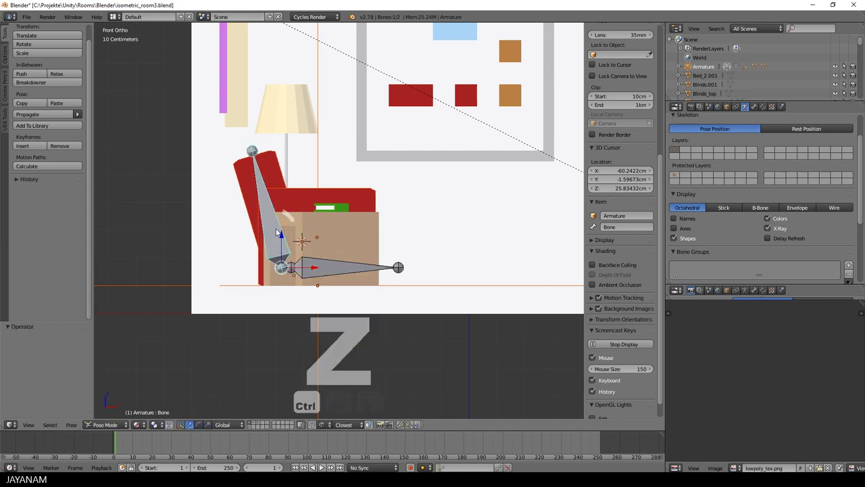
key("r")
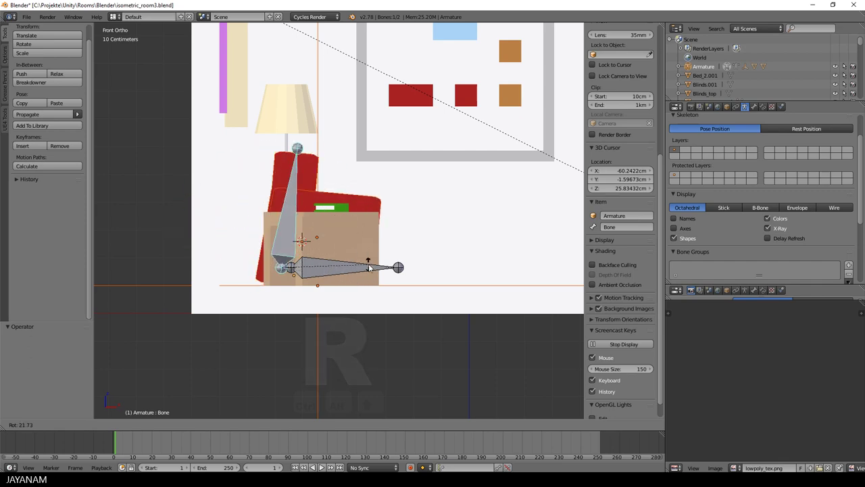
left_click(354, 241)
Hide the room shell, the side table with its book, and the blinds to isolate the armchair
middle_click_drag(400, 228, 359, 269)
scroll(360, 271, "down", 3)
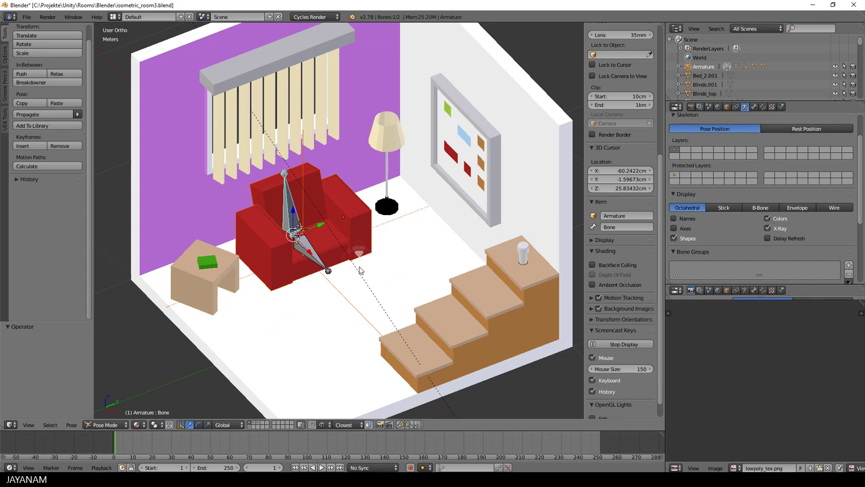
right_click(358, 167)
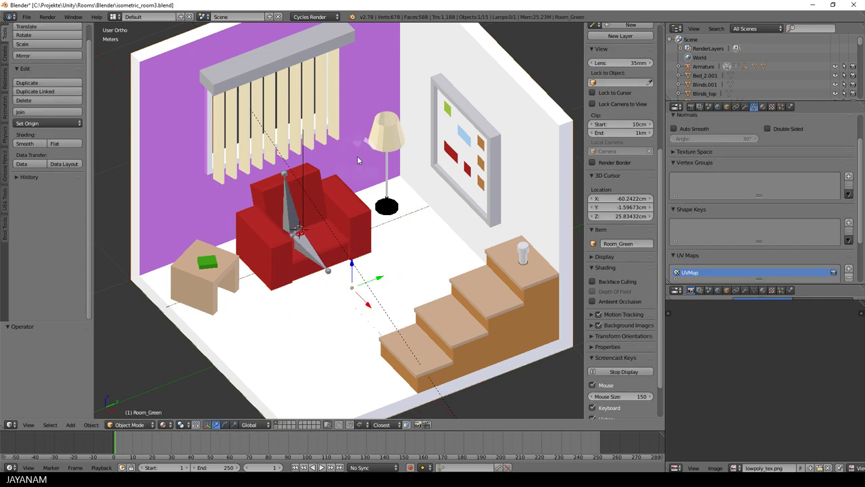
key("h")
middle_click_drag(356, 159, 338, 213)
right_click(226, 295)
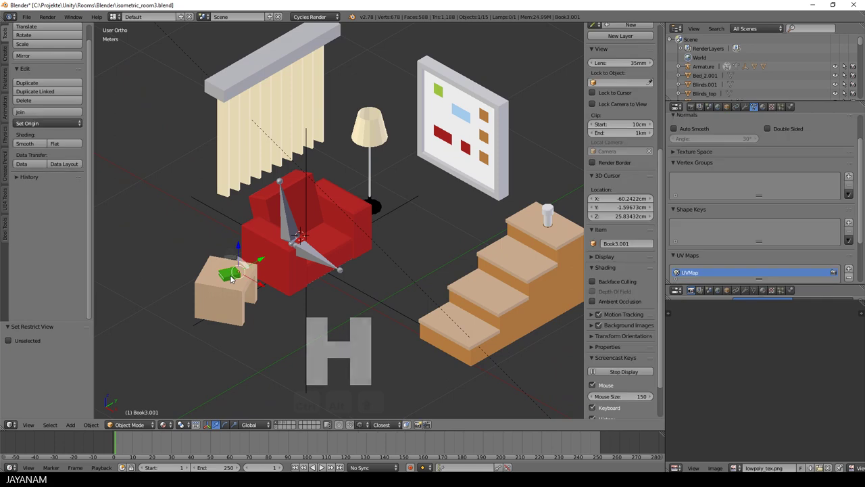
key("h")
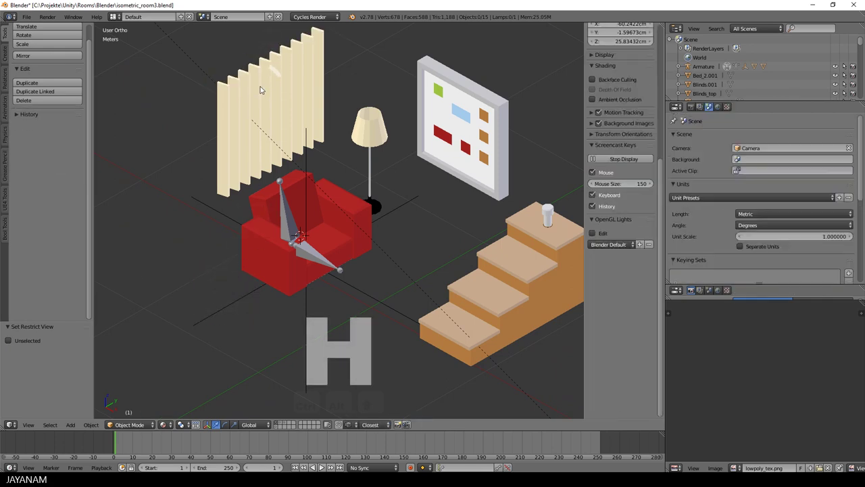
right_click(261, 87)
key("h")
Select the arm_chair_bottom mesh and switch it to Weight Paint mode
middle_click_drag(298, 165, 413, 253)
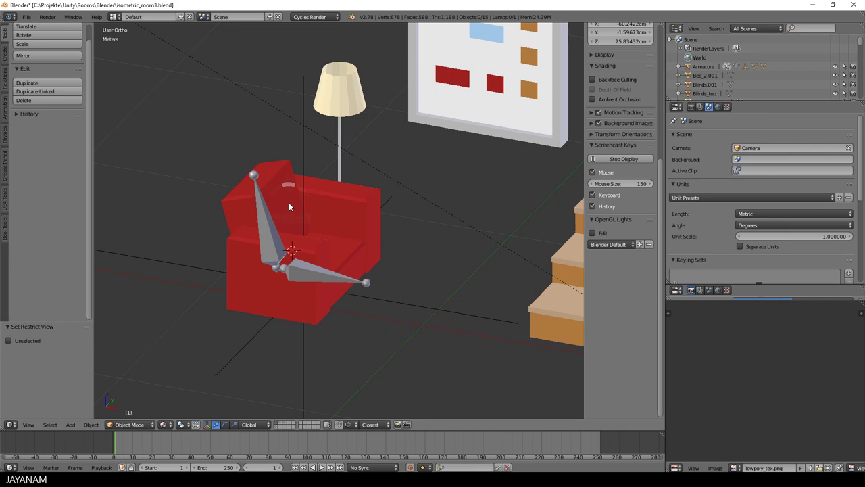
right_click(334, 210)
key("Tab")
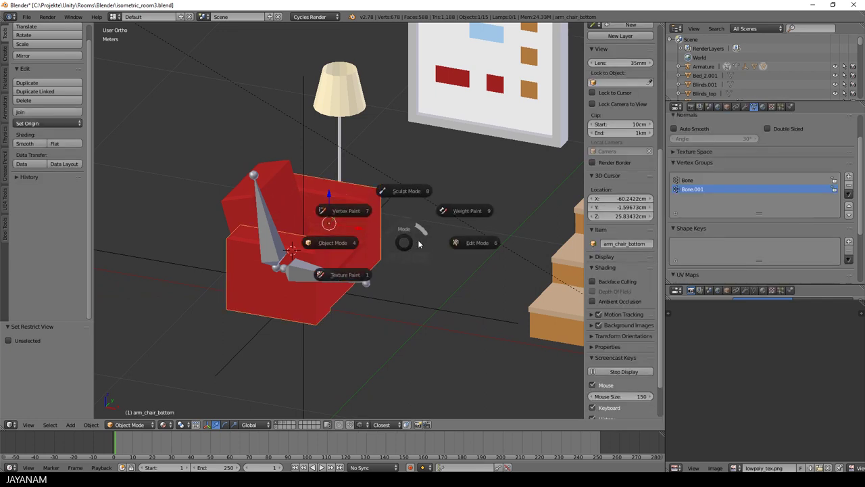
left_click(457, 212)
Compare the weights that the horizontal bone and the backrest bone have on arm_chair_bottom
middle_click_drag(470, 211, 443, 228)
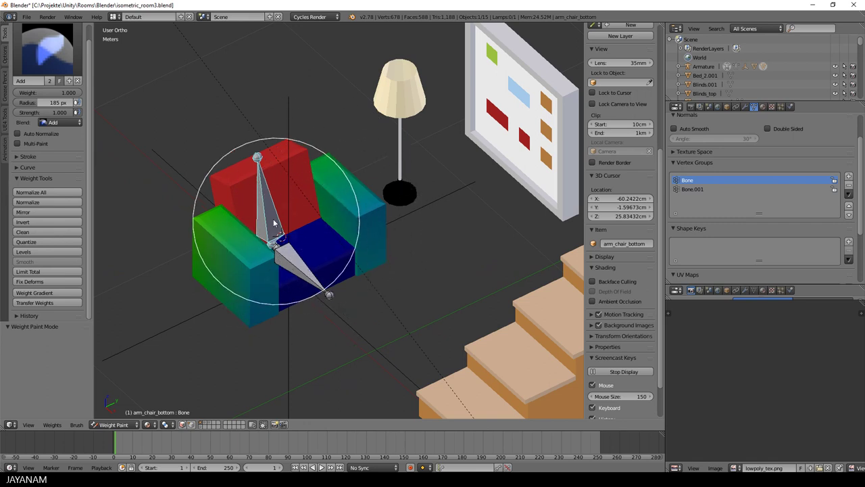
right_click(293, 265)
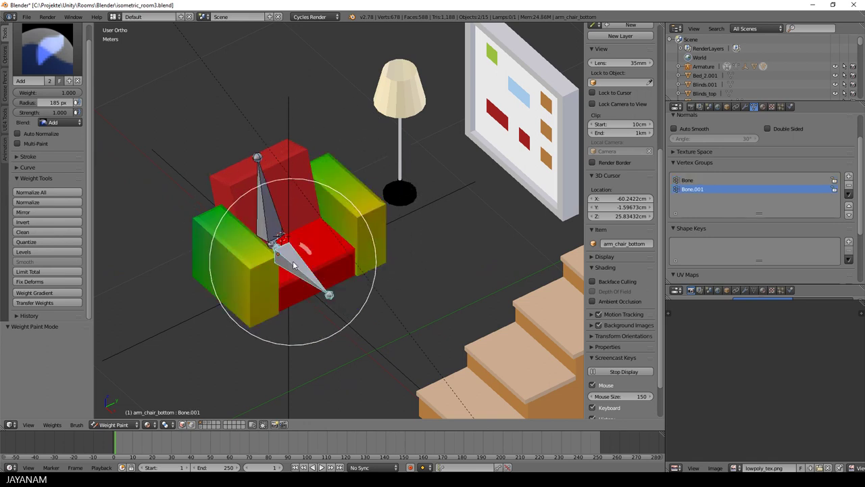
right_click(269, 220)
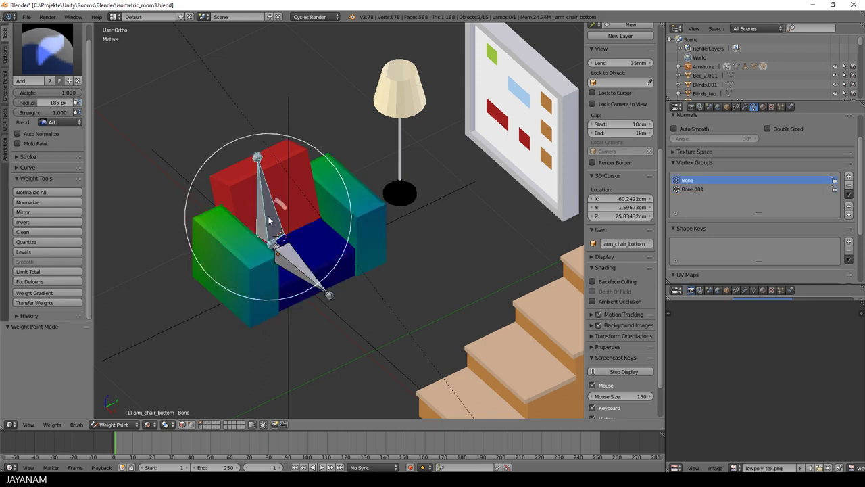
Remove the backrest bone's weight from all of arm_chair_bottom using the Subtract brush
left_click(39, 57)
left_click(284, 99)
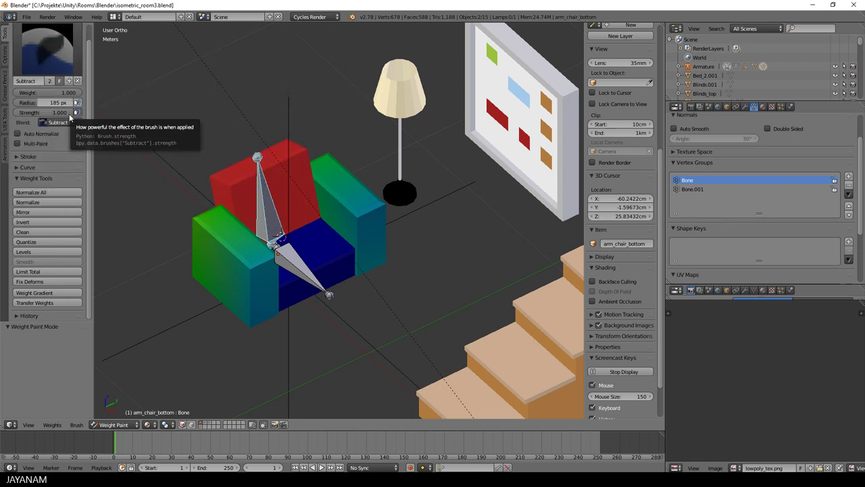
mouse_move(233, 222)
left_mouse_down()
mouse_move(237, 244)
mouse_move(357, 186)
mouse_move(299, 242)
mouse_move(280, 286)
left_mouse_up()
mouse_move(280, 286)
middle_mouse_down()
mouse_move(405, 222)
mouse_move(419, 244)
middle_mouse_up()
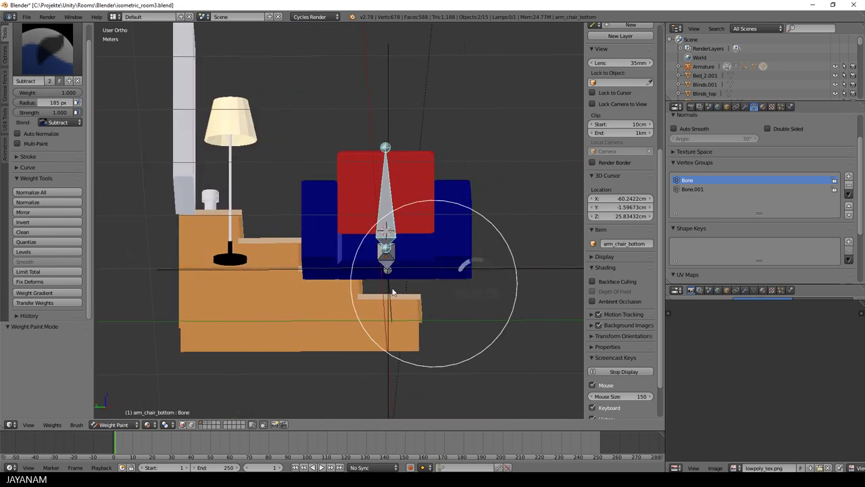
Try rotating the backrest bone in front view to test the corrected weights
middle_click_drag(465, 197, 353, 234)
key("KP_1")
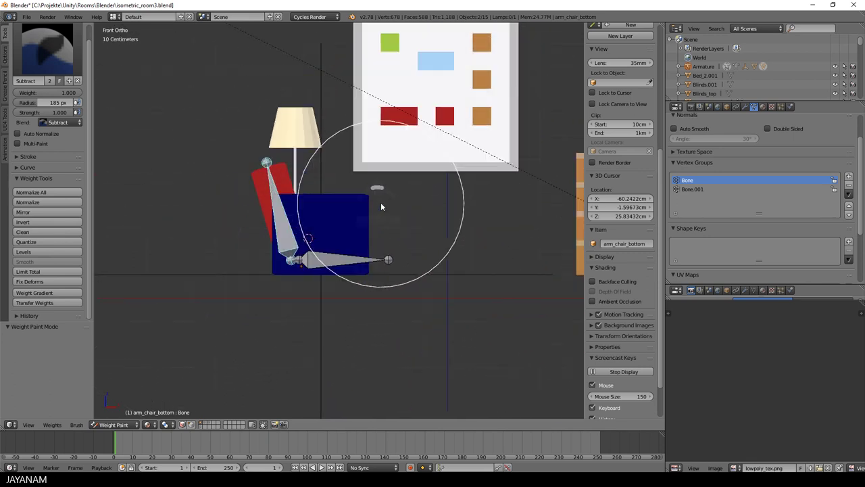
key("r")
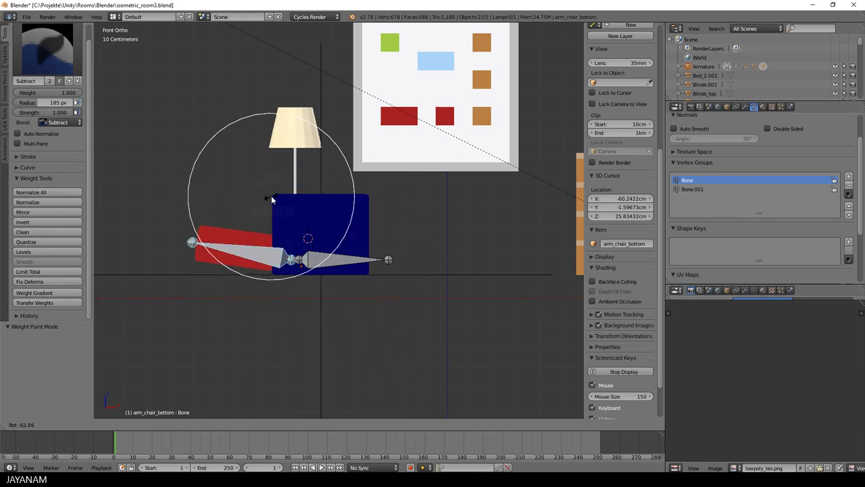
left_click(400, 210)
Return from Weight Paint to Object Mode and reveal the hidden room objects
middle_click_drag(400, 211, 330, 259)
scroll(330, 258, "down", 2)
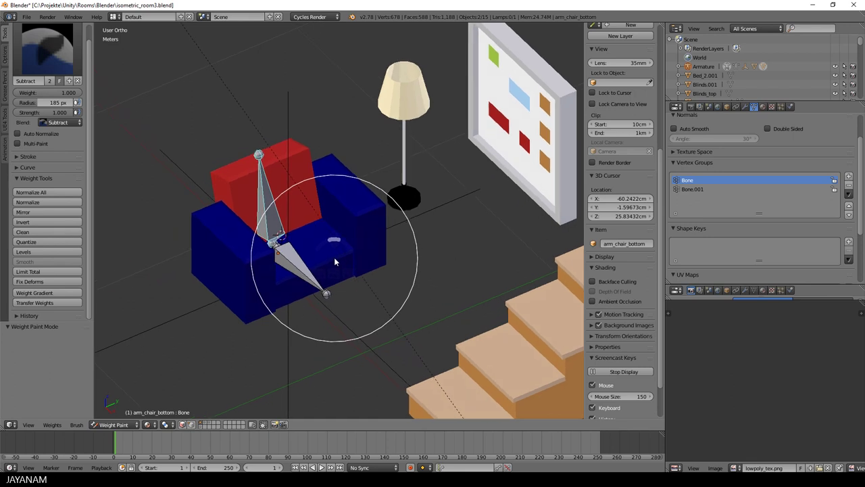
key("Tab")
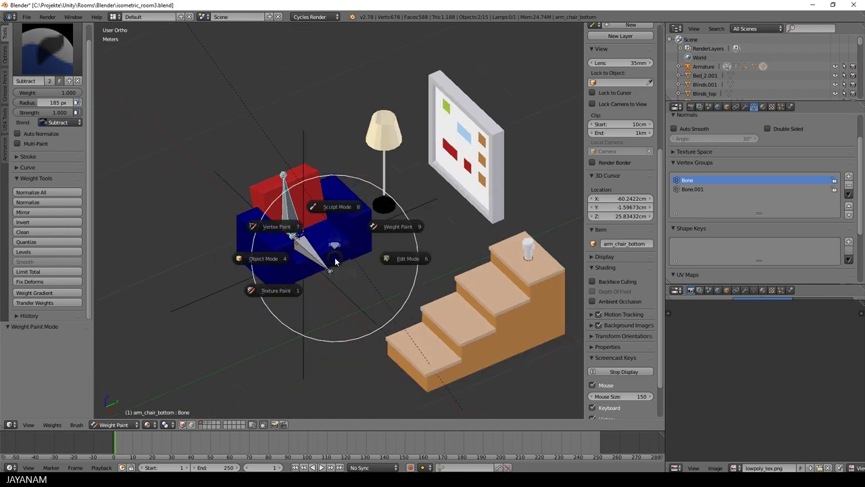
left_click(261, 262)
middle_click_drag(263, 262, 290, 250)
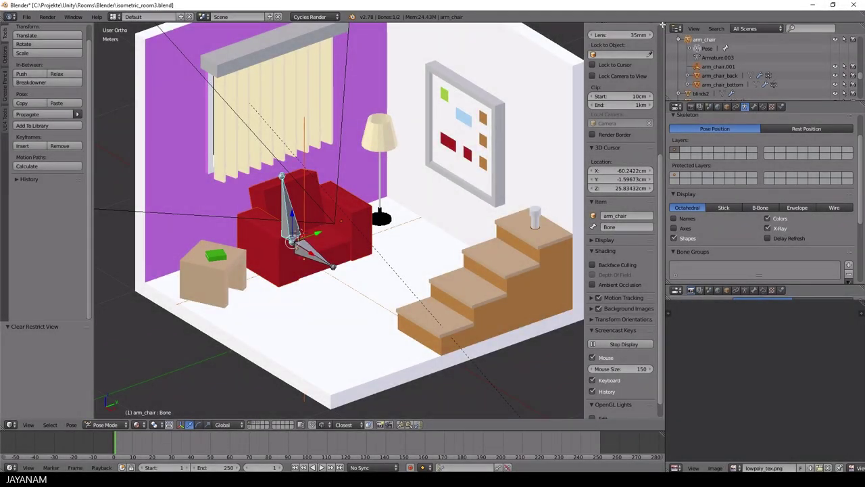
Split the 3D View vertically into two areas and hide the new area's tool shelf and properties region
left_click_drag(661, 24, 398, 49)
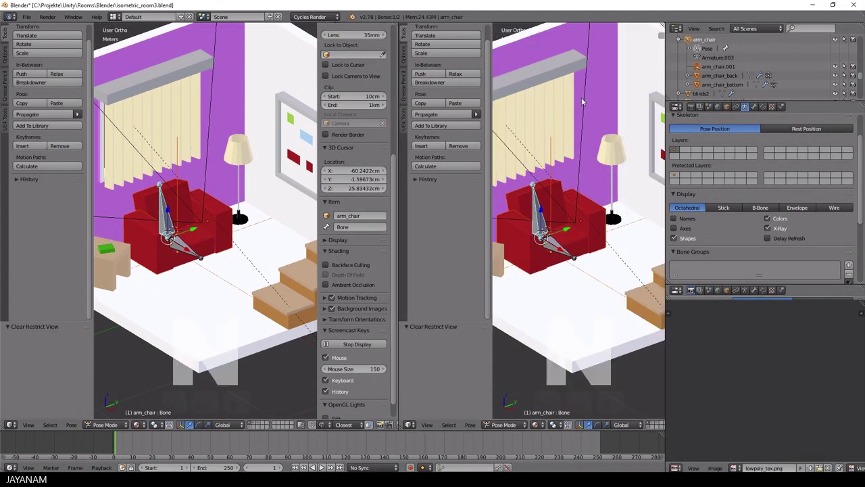
key("n")
key("t")
Turn the new area into a Dope Sheet in Action Editor mode and widen both it and the 3D View
left_click(409, 424)
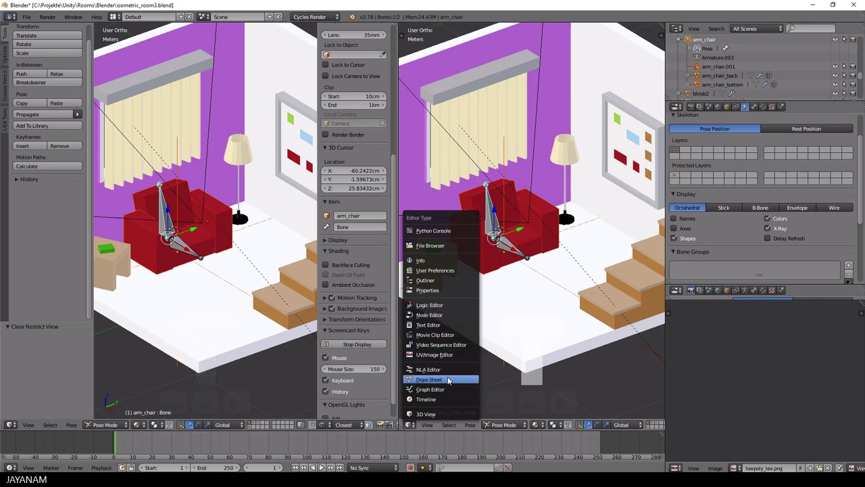
left_click(448, 380)
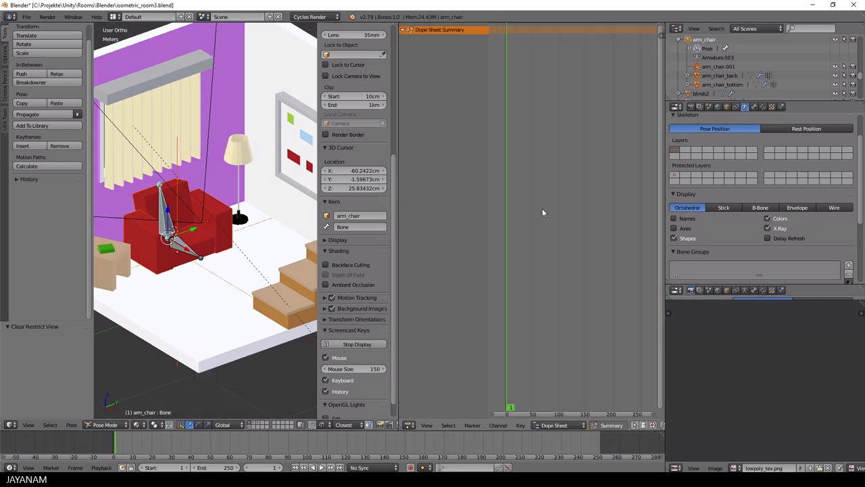
left_click(541, 427)
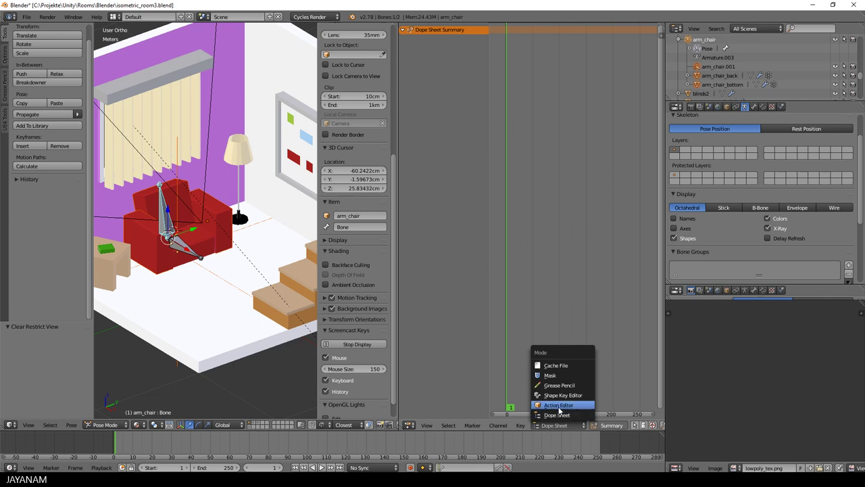
left_click(559, 404)
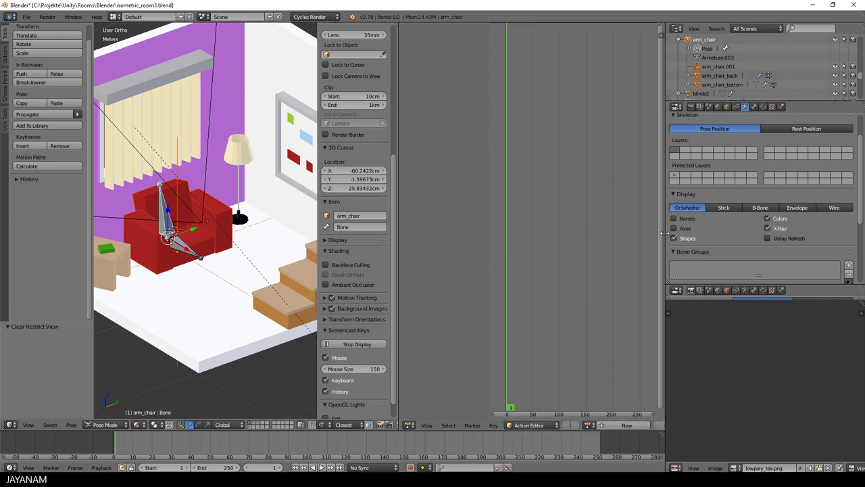
left_click_drag(664, 233, 821, 233)
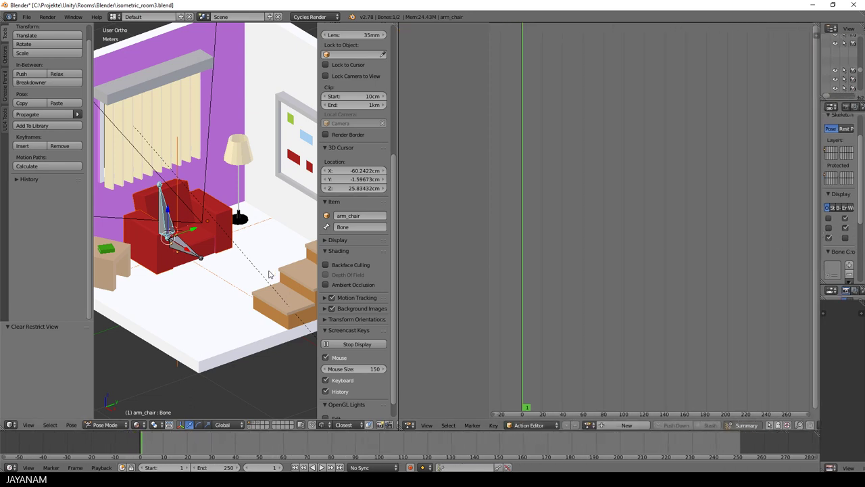
left_click_drag(397, 268, 454, 268)
Show the armature in front view and create a new action named MoveForward
key("KP_1")
key("KP_Decimal")
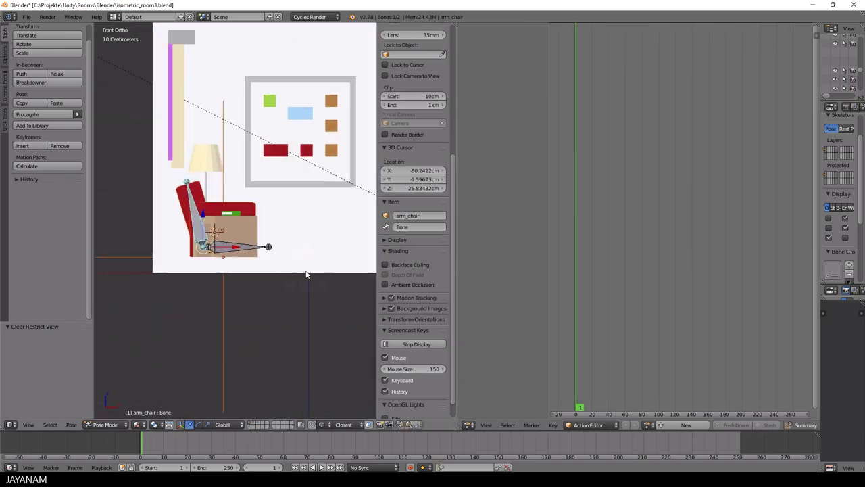
left_click(676, 426)
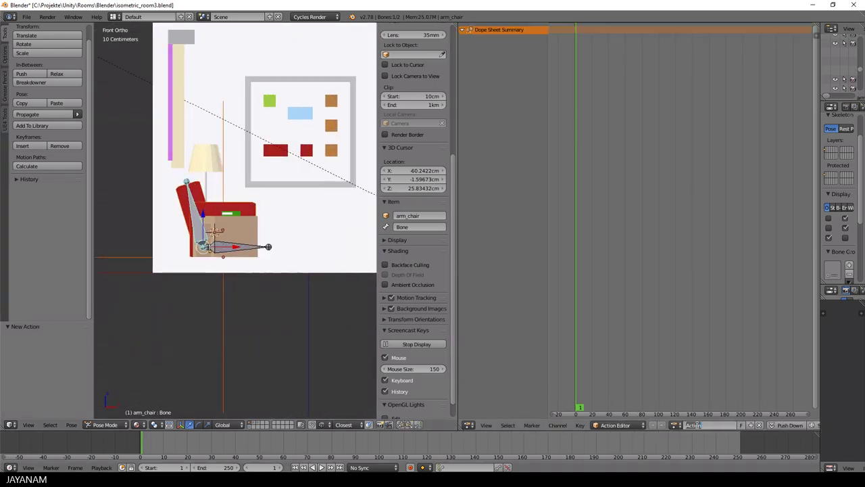
left_click(697, 425)
type("MoveForward")
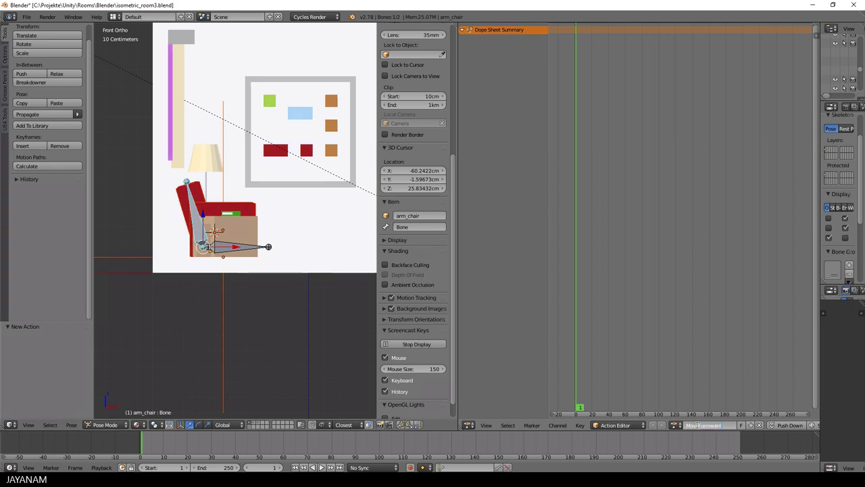
key("Return")
Enable automatic keying with the LocRot keying set and keyframe the seat bone Bone.001 at frame 1
left_click(467, 467)
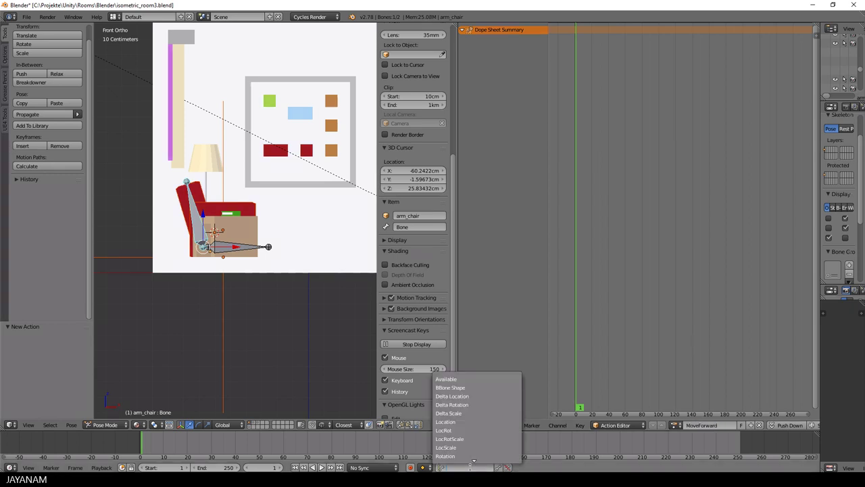
left_click(462, 429)
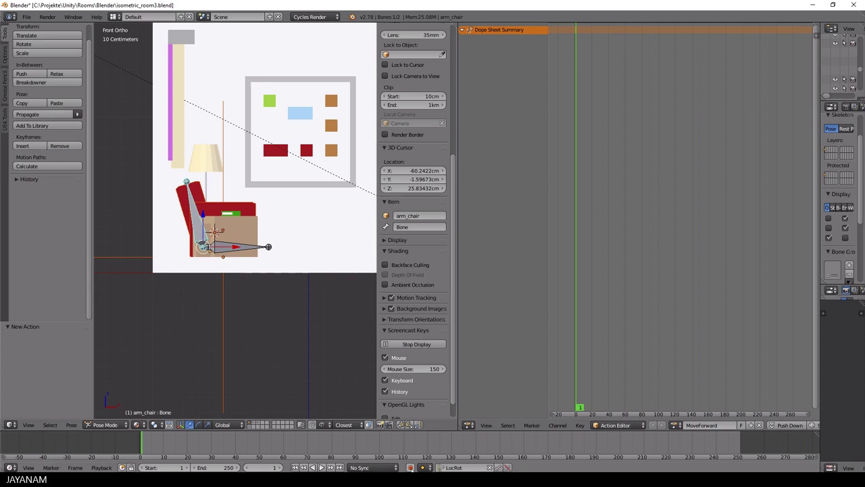
left_click(411, 468)
right_click(224, 244)
left_click(508, 467)
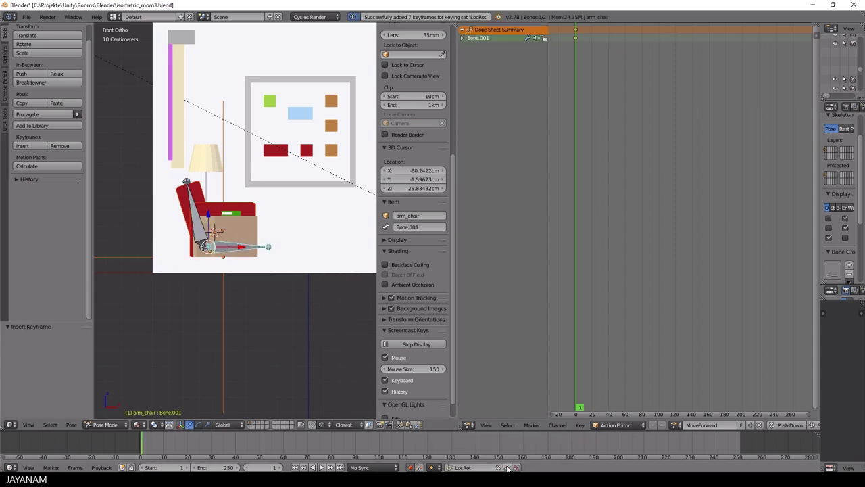
Go to frame 20 and move the seat bone about 36.7 cm forward along X
left_click_drag(244, 247, 251, 252)
key("ctrl+z")
left_click_drag(578, 327, 592, 327)
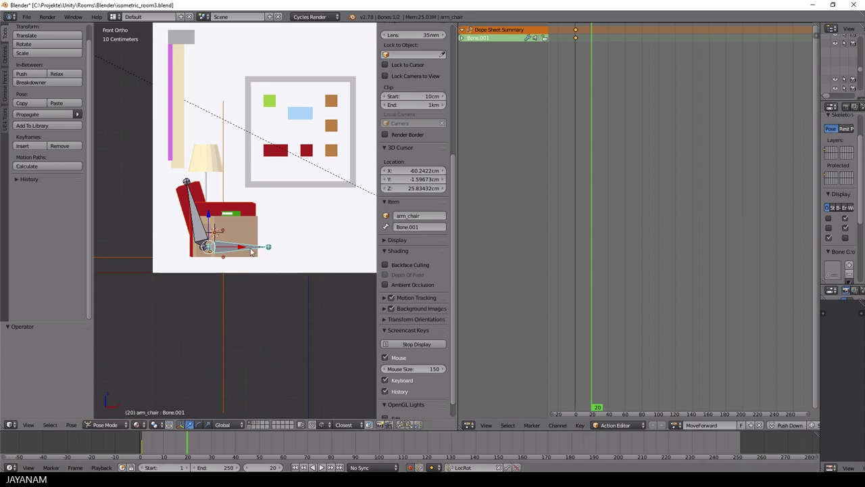
left_click_drag(242, 248, 295, 260)
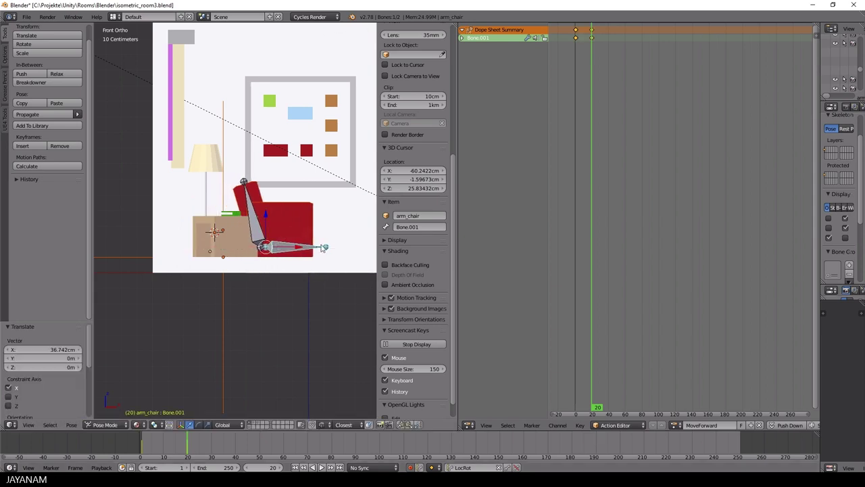
middle_click_drag(296, 260, 321, 261)
Try folding the backrest bone down behind the seat at frame 20
key("KP_1")
right_click(256, 233)
key("r")
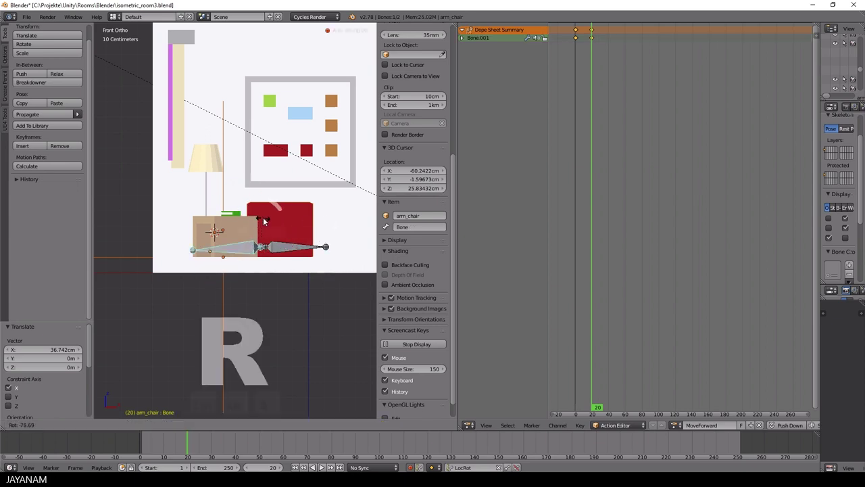
left_click(327, 256)
Move the seat bone back along X by about 9.5 cm at frame 20
right_click(305, 248)
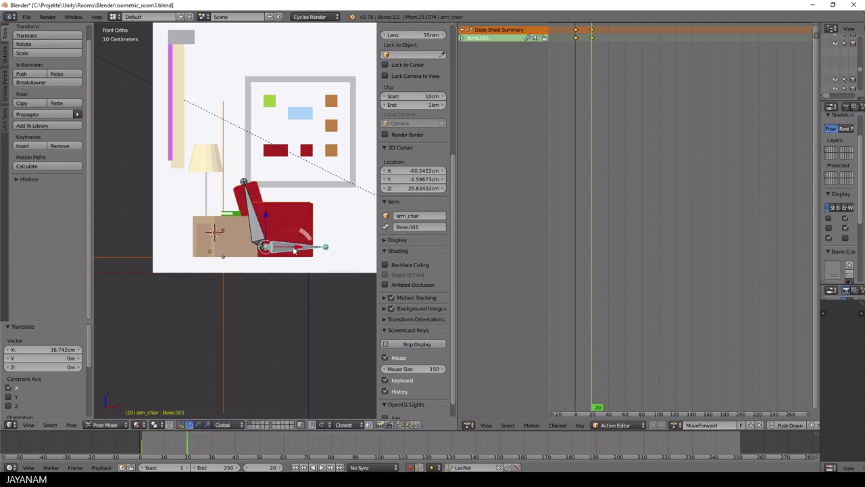
key("g")
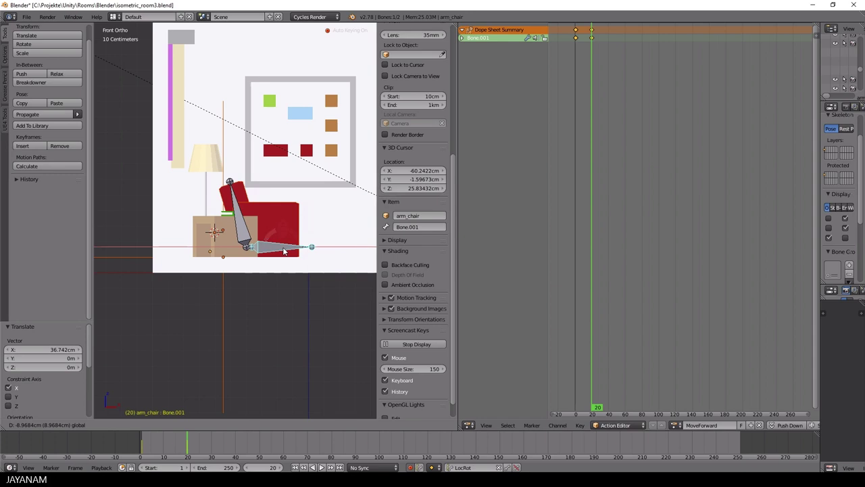
left_click(281, 250)
Try rotating the backrest bone by about -72° to check that it folds flat, and undo the rotation
right_click(242, 217)
key("r")
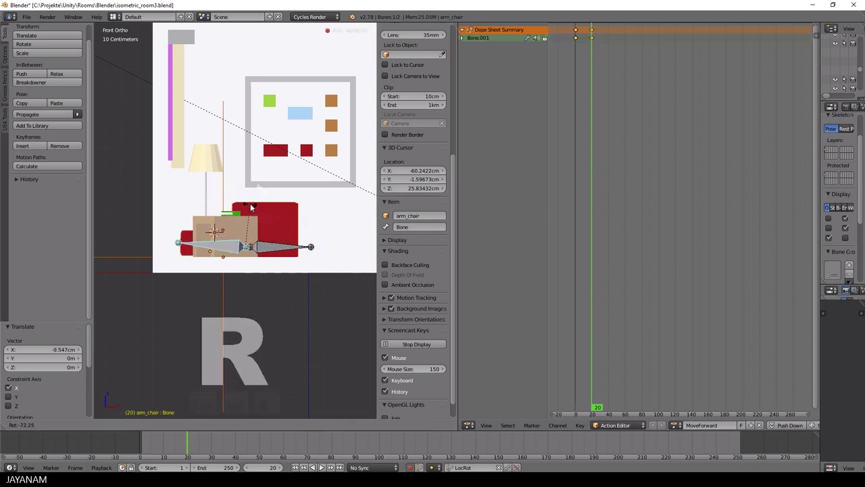
left_click(251, 206)
middle_click_drag(251, 207, 226, 234)
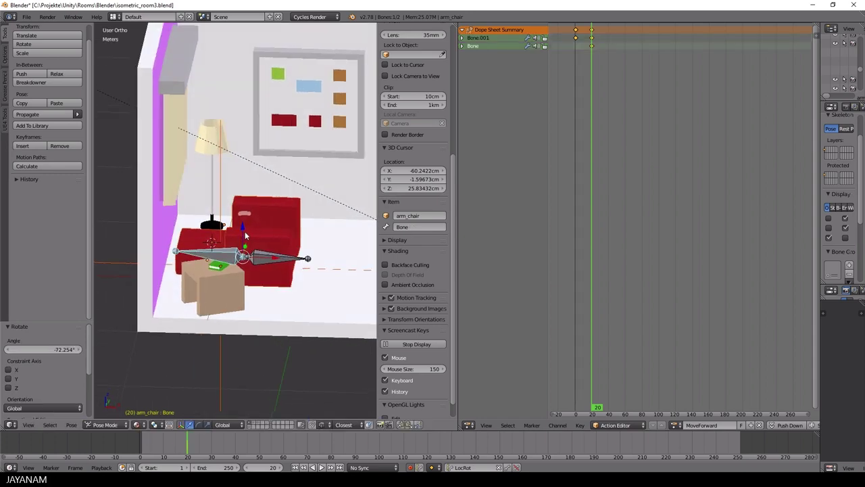
key("KP_1")
key("ctrl+z")
key("ctrl+z")
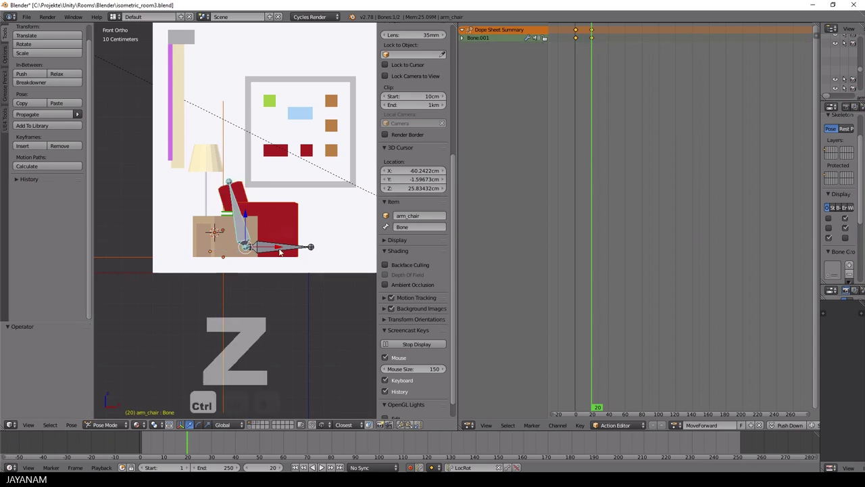
Move the seat bone back another 2.9 cm or so along X and rename the action as MoveAndTransform
left_click(277, 250)
mouse_move(591, 331)
left_mouse_down()
mouse_move(563, 334)
mouse_move(592, 336)
left_mouse_up()
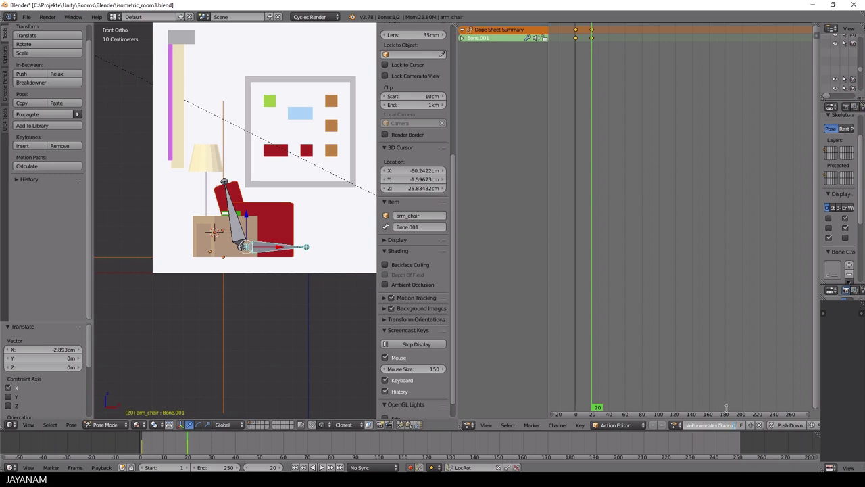
type("MoveForw")
key("Return")
Zoom in on the Action Editor's keys and keyframe the backrest bone at frame 20 with a slight rotation of about -0.5°
left_click_drag(591, 263, 596, 263)
scroll(613, 101, "up", 2)
scroll(613, 101, "up", 3, "ctrl")
scroll(613, 105, "up", 3)
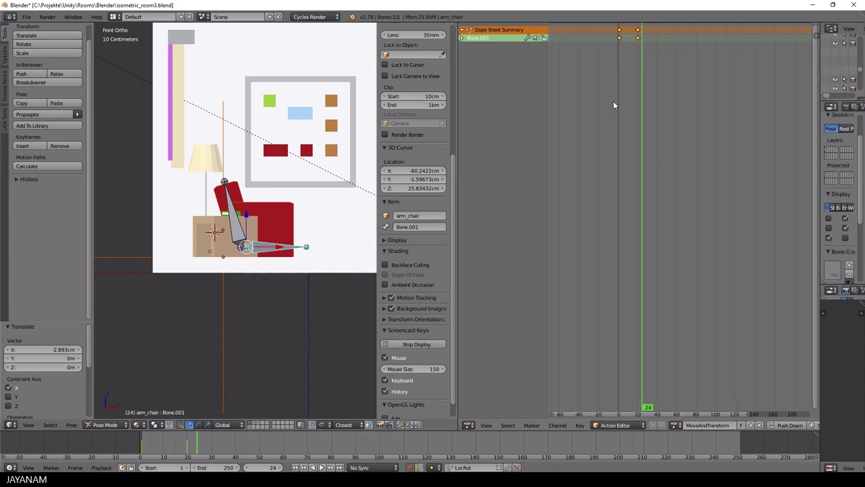
left_click(666, 182)
left_click_drag(666, 182, 663, 189)
right_click(235, 220)
key("r")
left_click(279, 224)
At frame 30, rotate the backrest bone by about -72° so the backrest lies flat behind the seat
left_click_drag(666, 265, 686, 266)
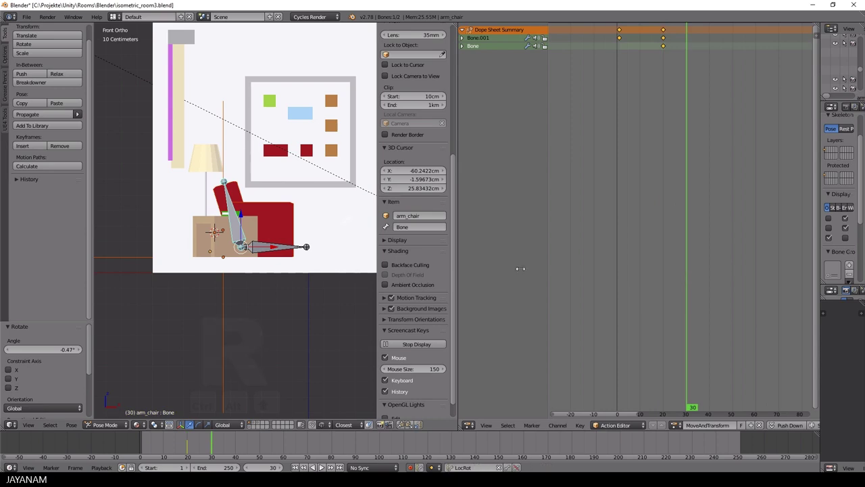
key("r")
left_click(250, 216)
middle_click_drag(287, 205, 284, 257)
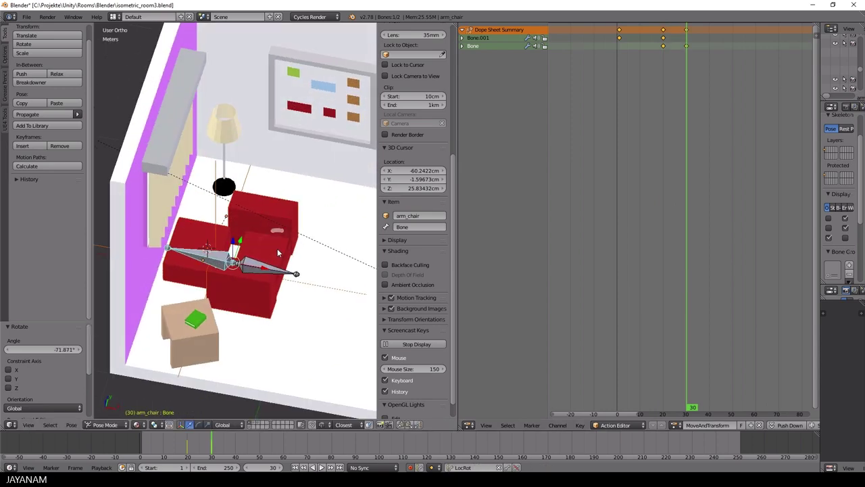
At frame 31, move the backrest bone about 6.8 cm along X toward the seat
key("Right")
key("g")
key("x")
left_click(277, 270)
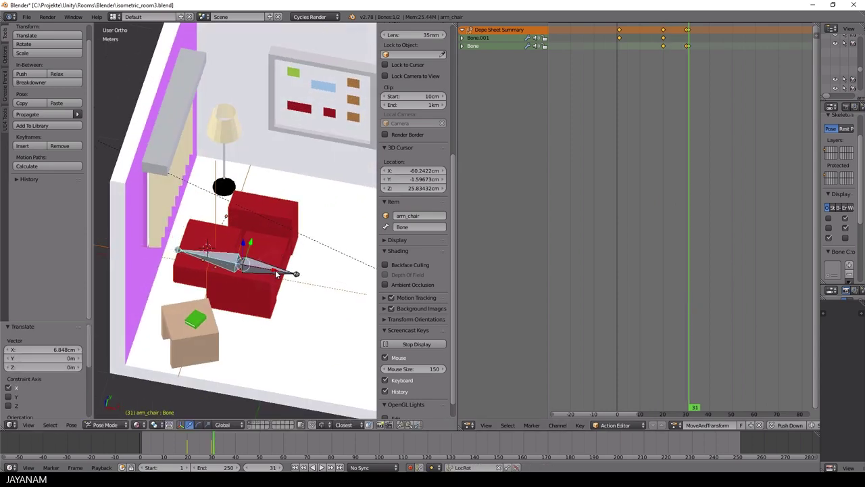
Shift the backrest bone's keyframe at frame 31 to frame 34
left_click_drag(689, 354, 692, 371)
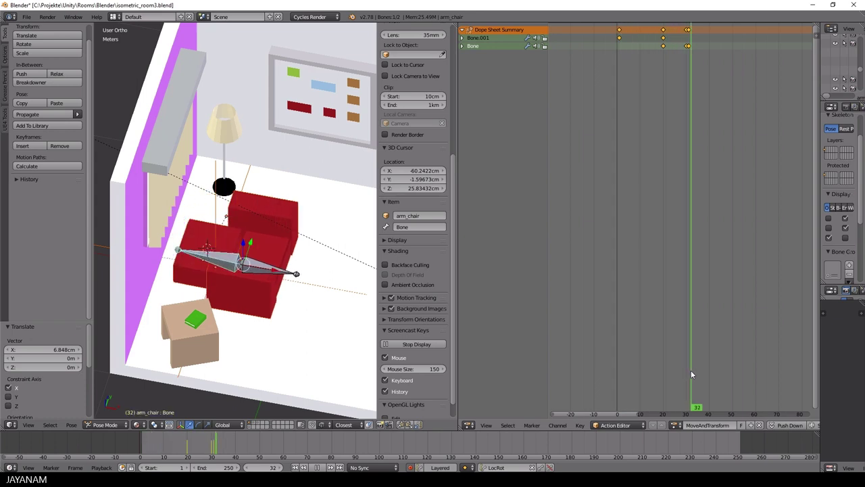
key("Left")
key("Left")
middle_click_drag(694, 365, 748, 243)
key("Right")
right_click(742, 46)
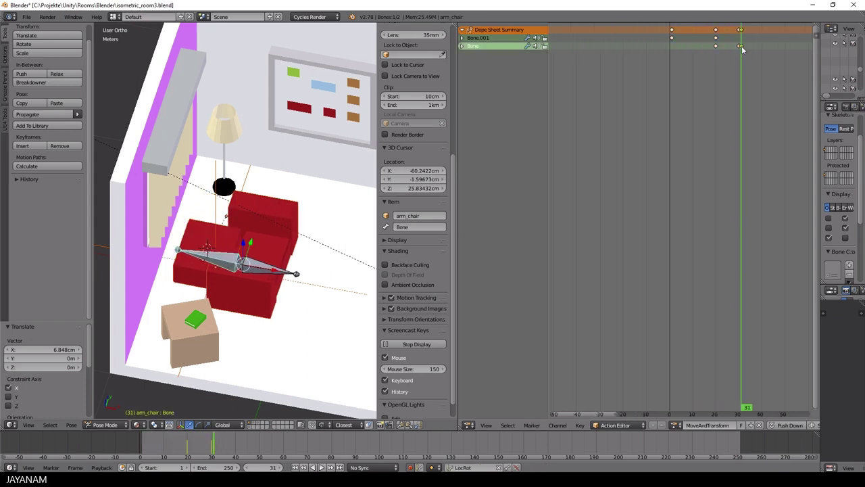
key("g")
left_click(749, 51)
Scrub back to the animation's start and play it to check the armchair's motion
left_click_drag(743, 127, 671, 216)
left_click(323, 467)
left_click(323, 468)
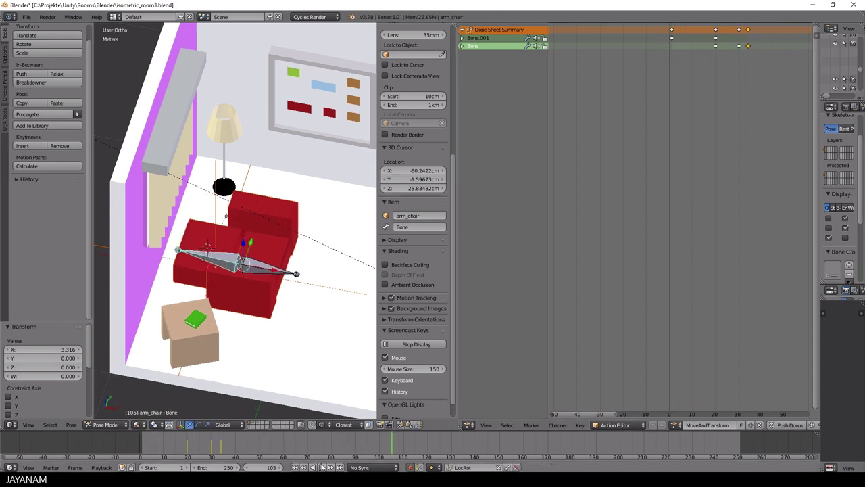
Set the animation's end frame to 34 and play it back
left_click(222, 455)
left_click(228, 466)
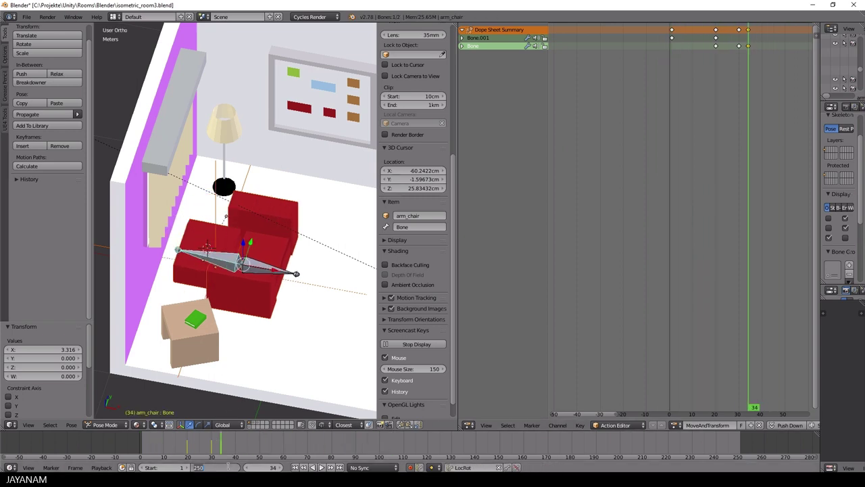
type("34")
key("Return")
left_click(312, 467)
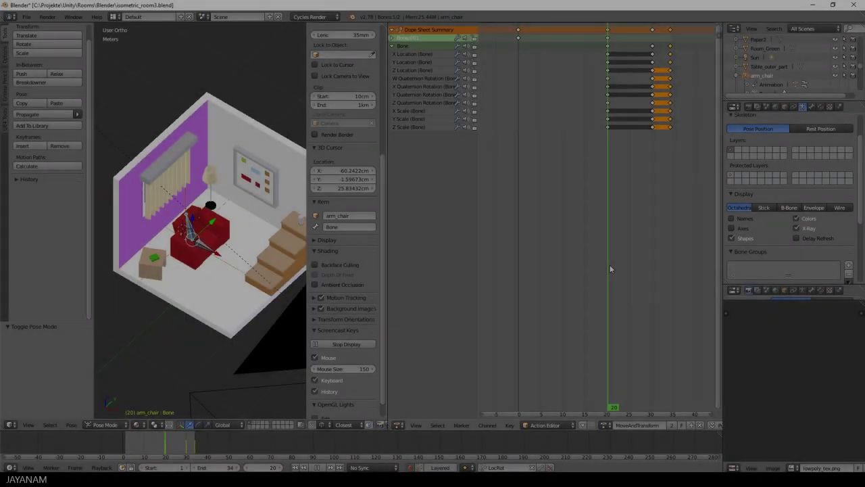
Return to frame 0 and join the Action Editor area into the 3D View
left_click_drag(610, 269, 514, 264)
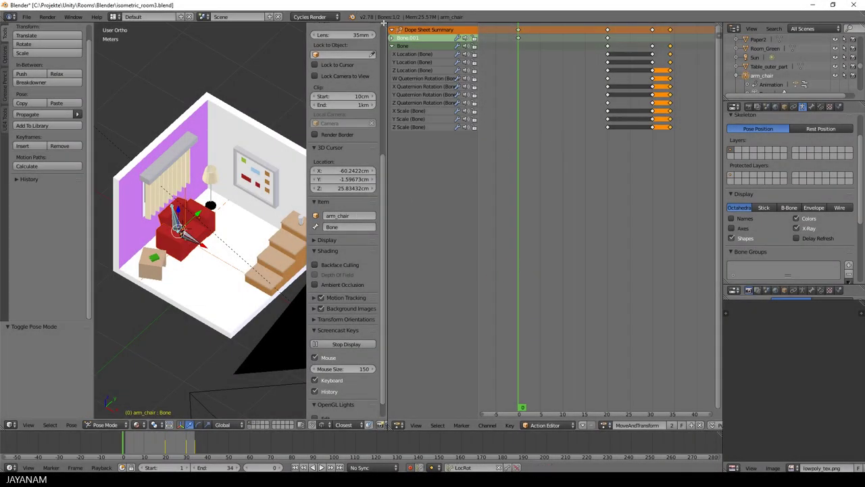
left_click_drag(383, 24, 473, 122)
scroll(426, 219, "up", 2)
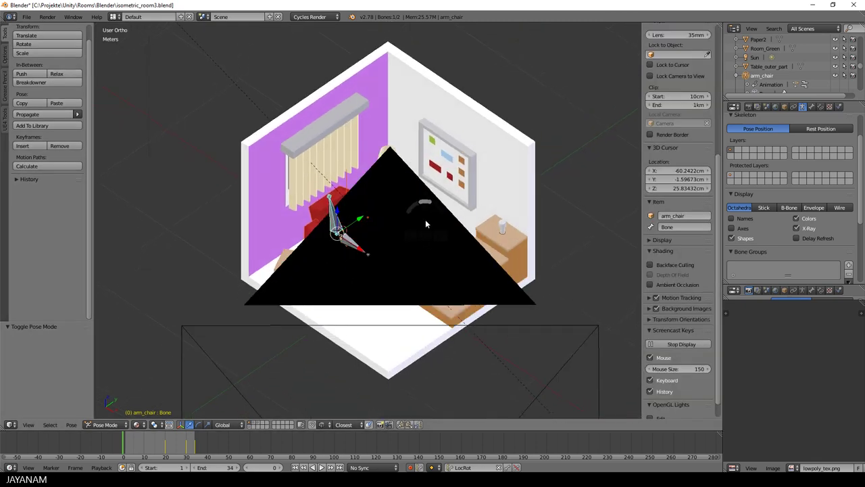
left_click(368, 220)
middle_click_drag(368, 220, 547, 174)
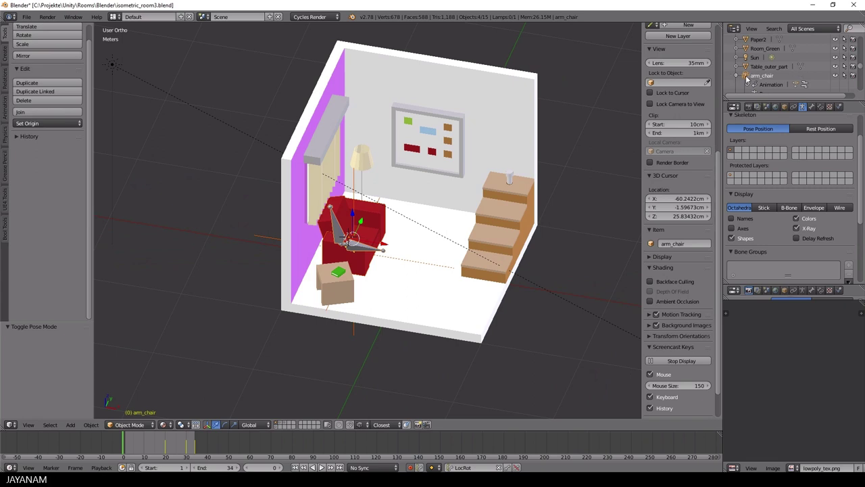
Start an FBX export limited to selected objects, with only the Armature and Mesh object types included
left_click(25, 17)
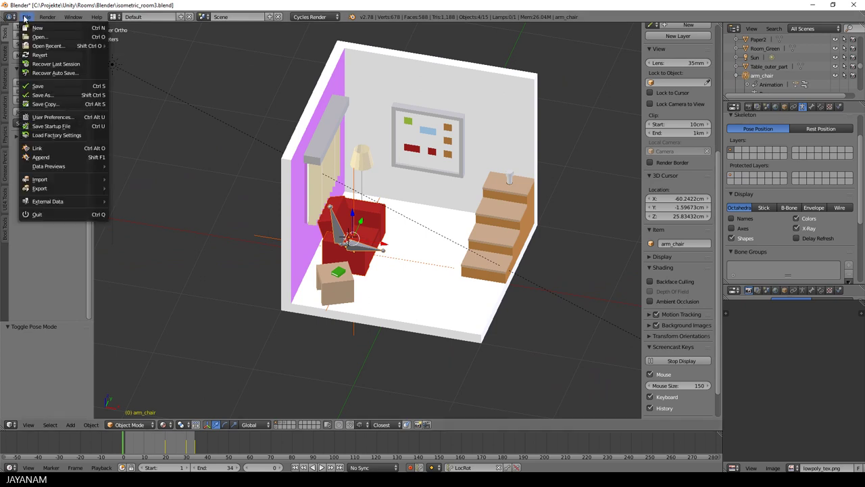
mouse_move(70, 189)
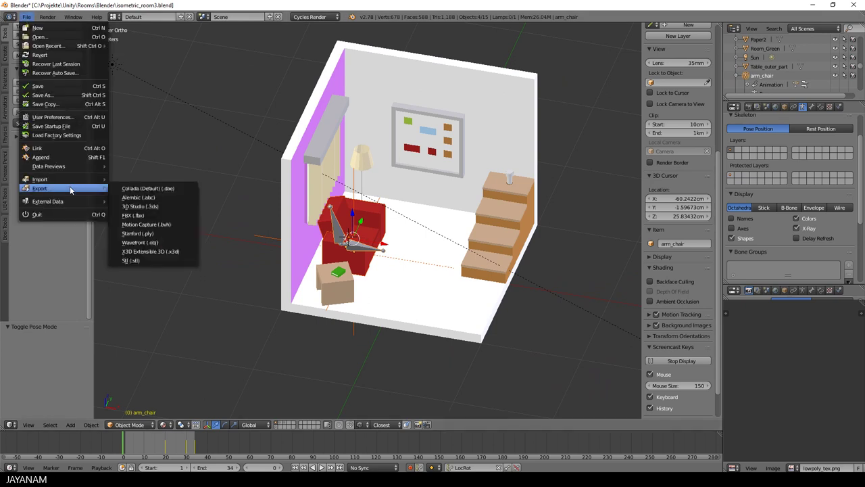
left_click(152, 215)
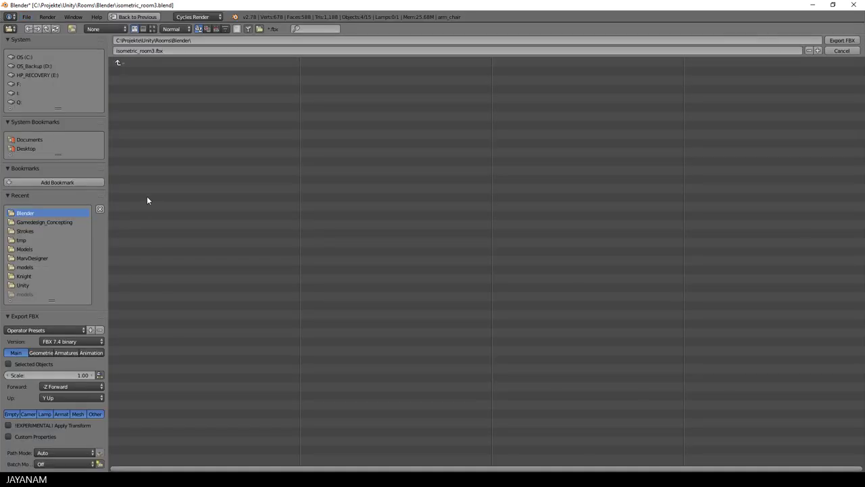
left_click(62, 413)
left_click(25, 366)
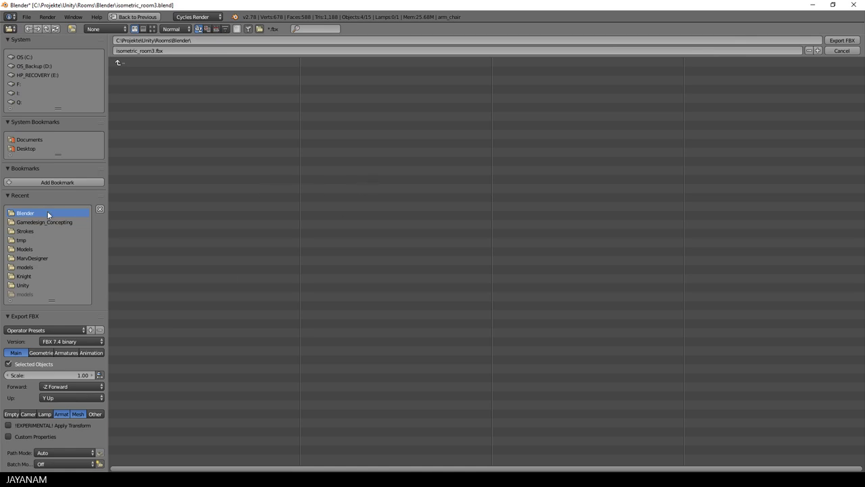
Export the FBX into the Unity project's Assets\Models folder, replacing the default file name with one for the armchair
left_click(27, 250)
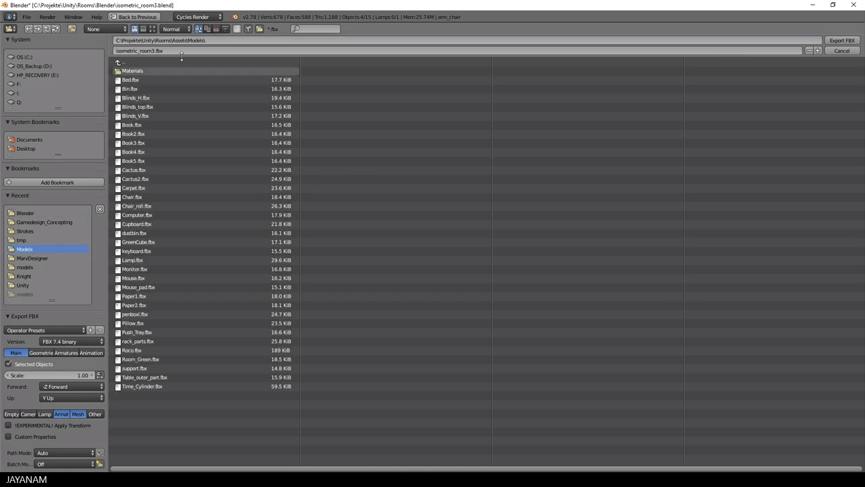
left_click(155, 51)
left_click_drag(154, 51, 88, 45)
type("arm_chair")
left_click(848, 41)
left_click(849, 41)
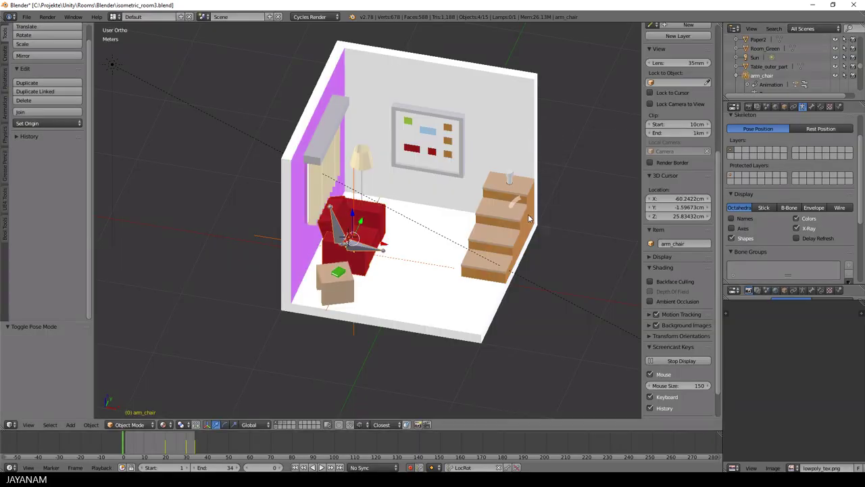
middle_click_drag(504, 222, 510, 225)
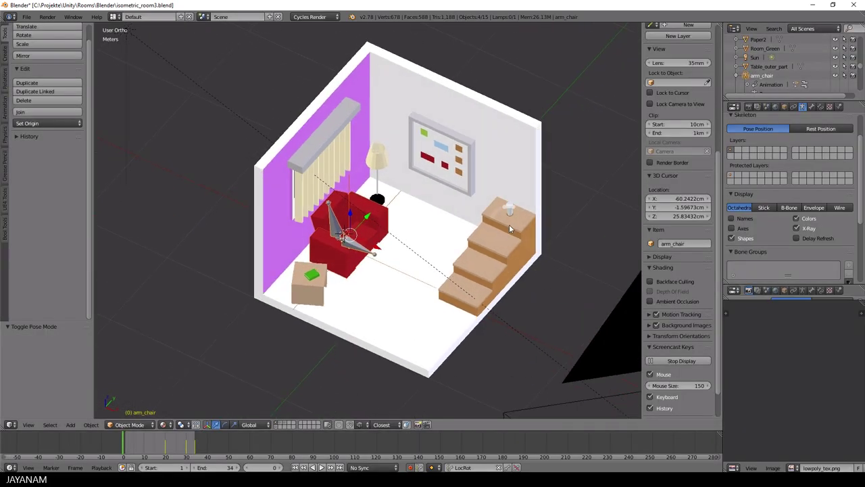